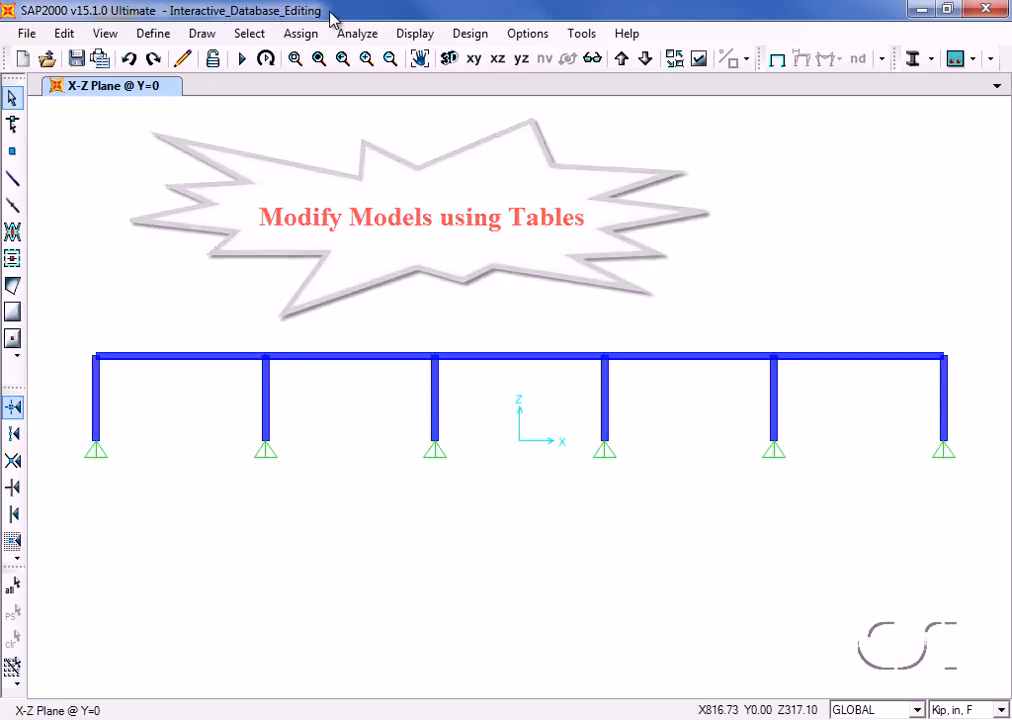
# Open the Property Definitions and Connectivity Data tables for interactive database editing.
pyautogui.click(66, 34)
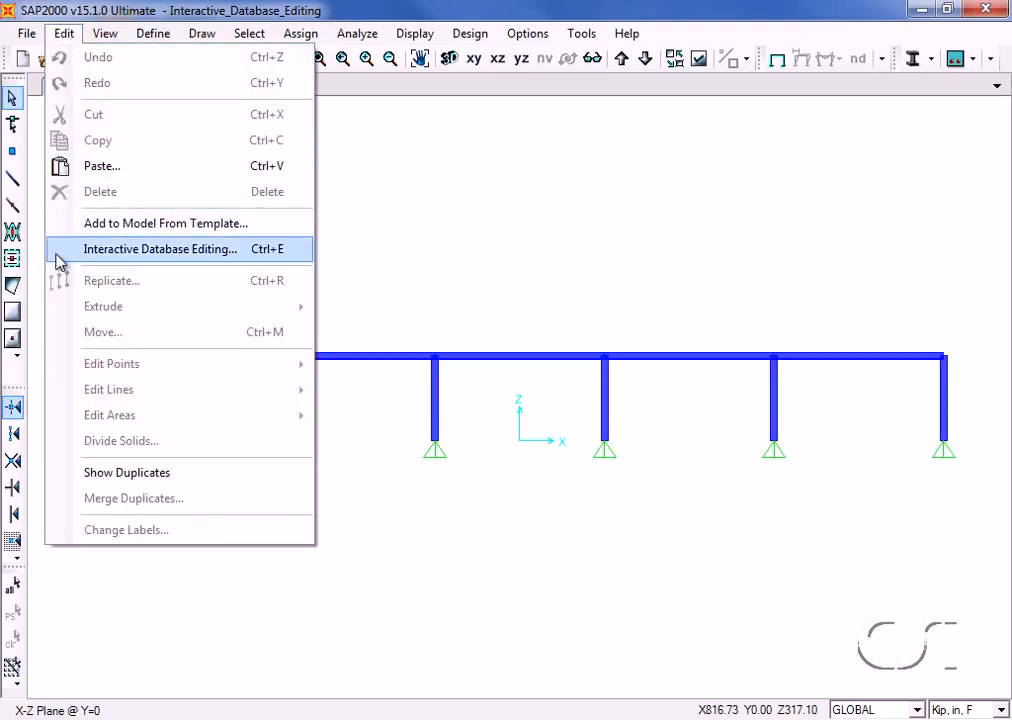
pyautogui.click(240, 251)
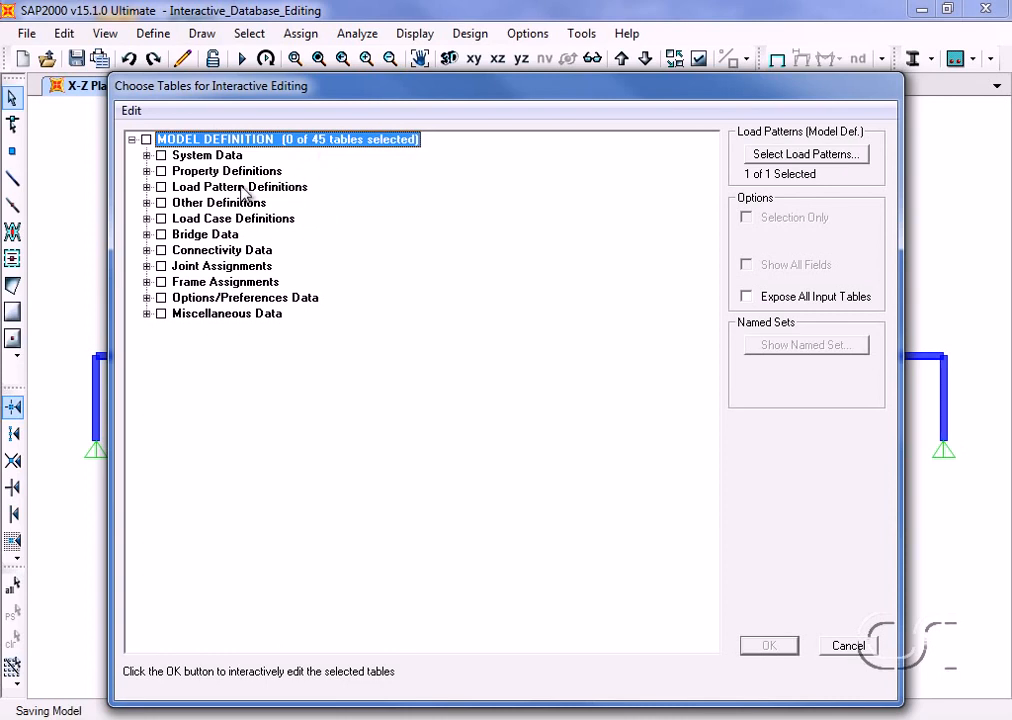
pyautogui.click(161, 171)
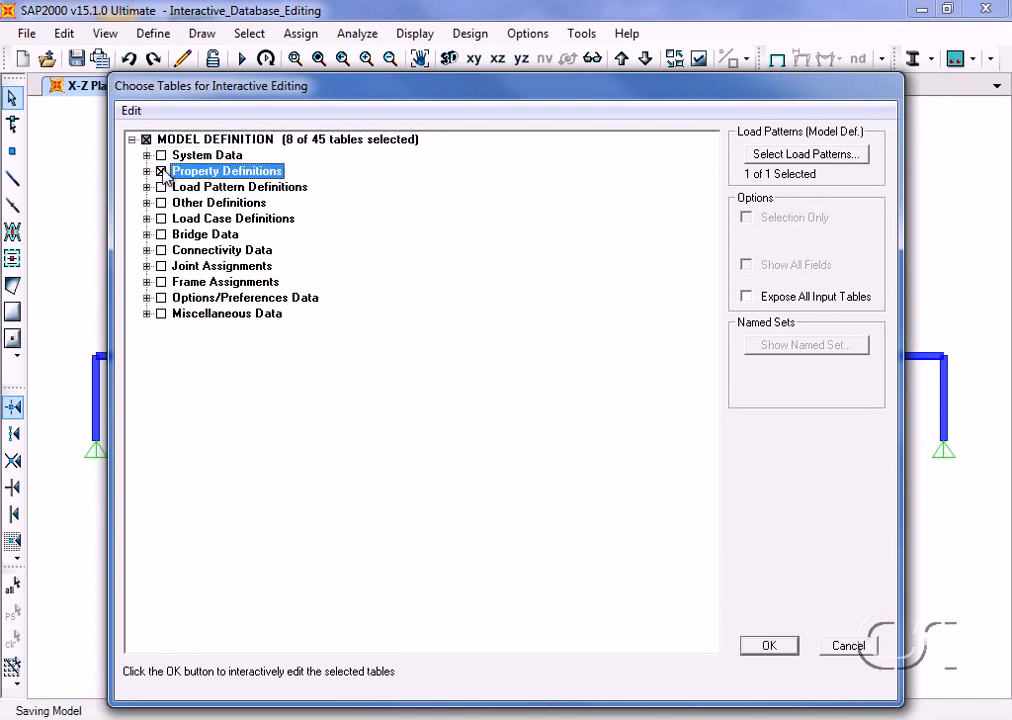
pyautogui.click(161, 250)
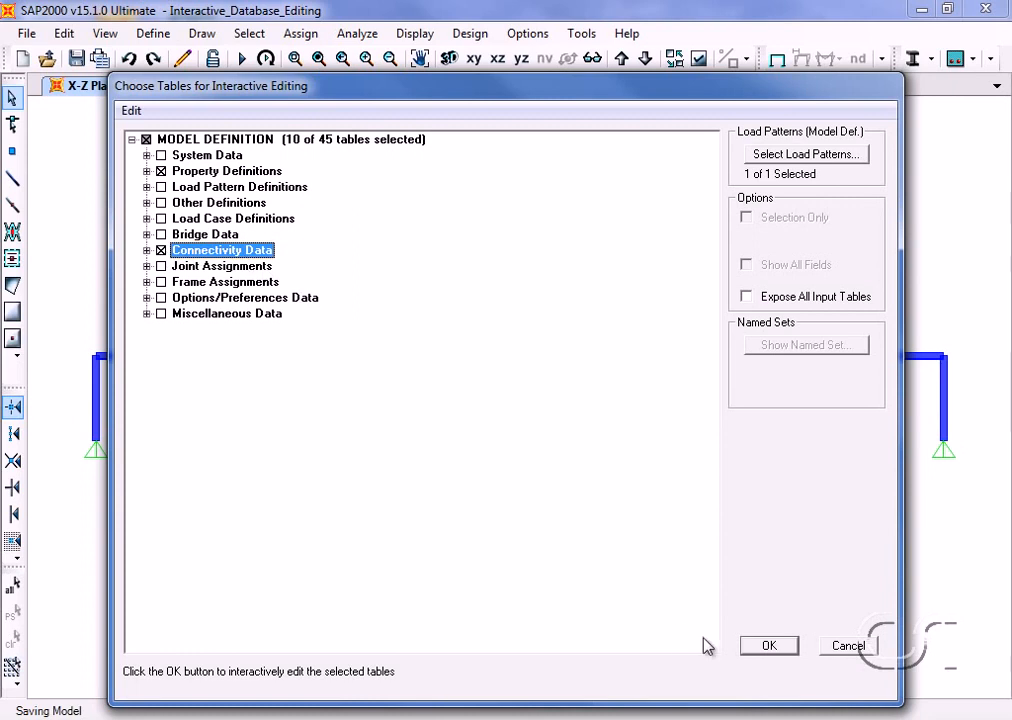
pyautogui.click(765, 647)
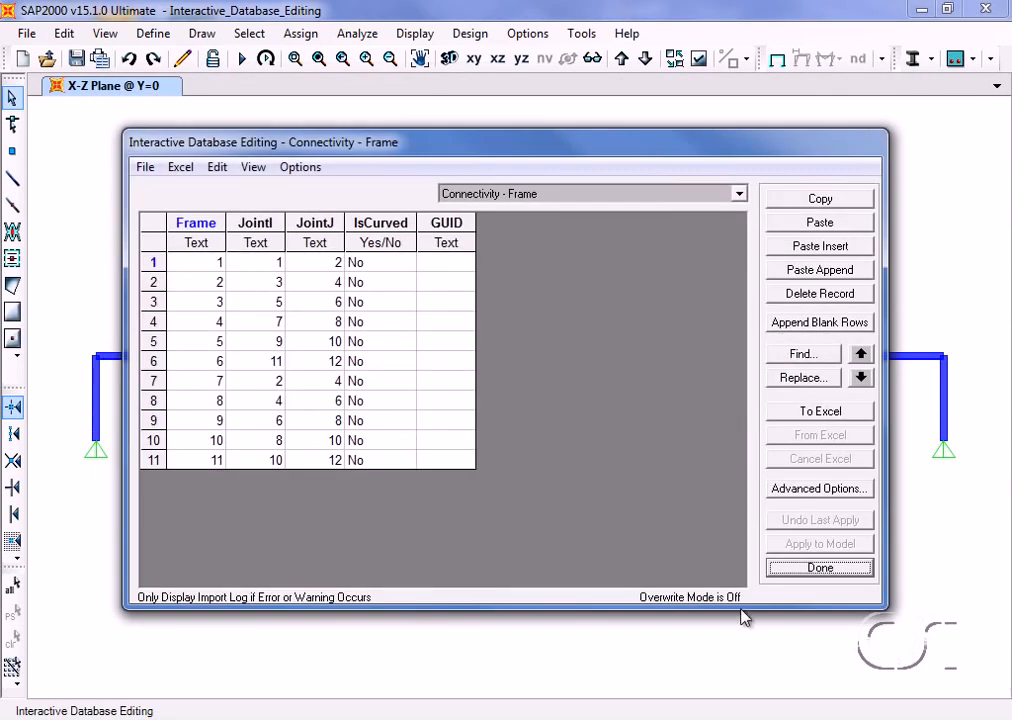
# In the Material Properties 01 - General table, append a copy of the A992Fy50 steel record.
pyautogui.click(739, 195)
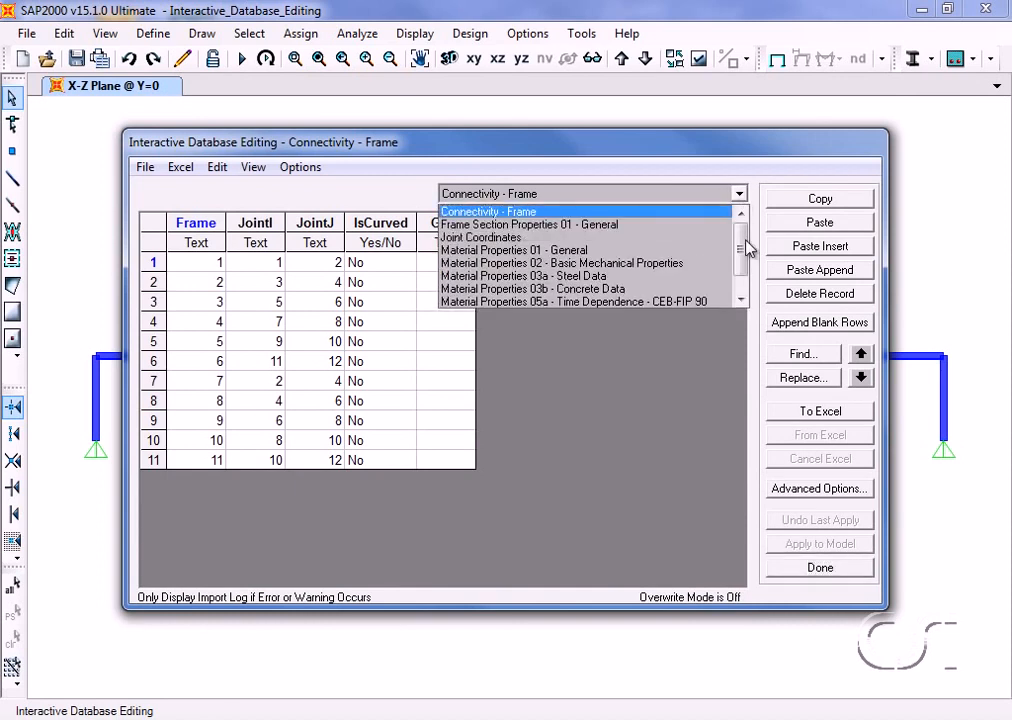
pyautogui.moveTo(747, 249)
pyautogui.mouseDown()
pyautogui.moveTo(750, 266)
pyautogui.moveTo(741, 232)
pyautogui.mouseUp()
pyautogui.click(607, 252)
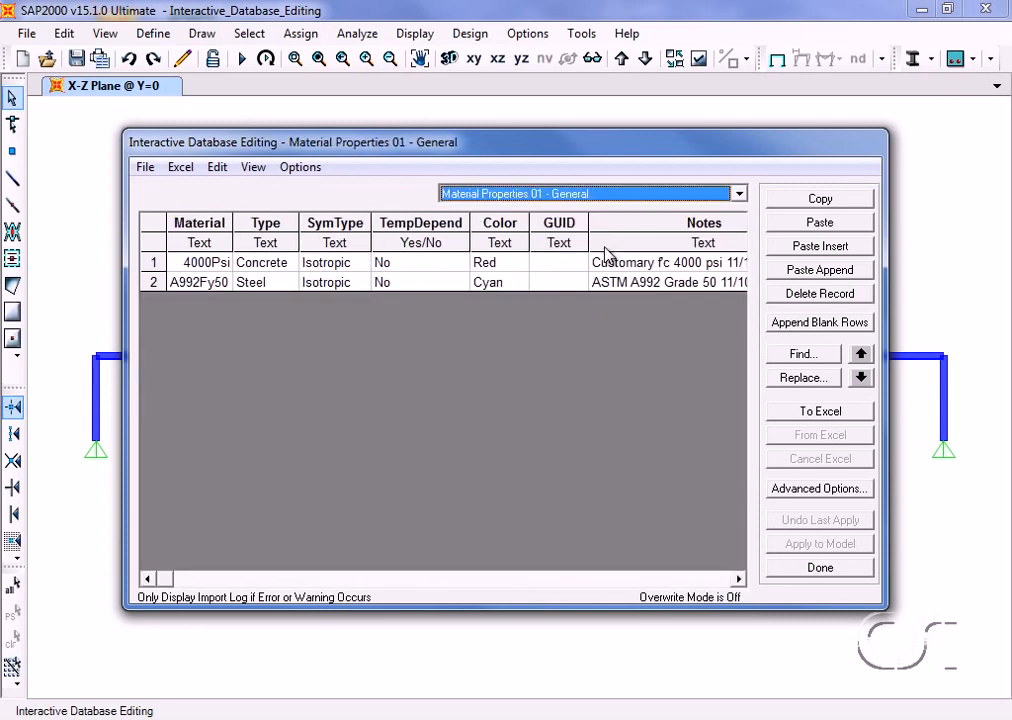
pyautogui.click(154, 283)
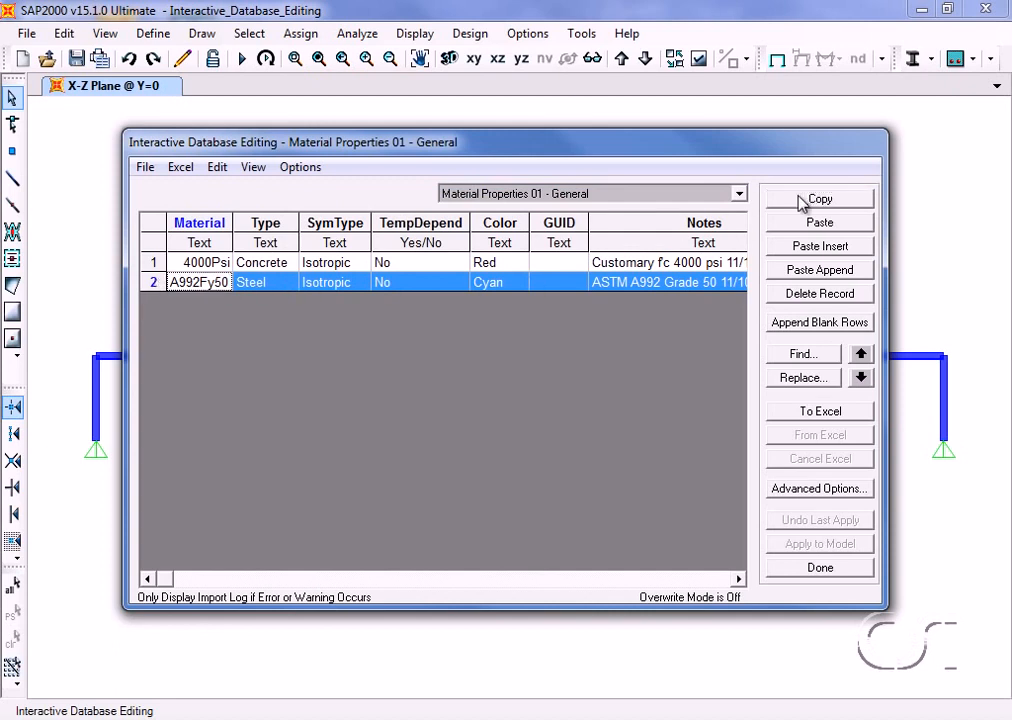
pyautogui.click(810, 275)
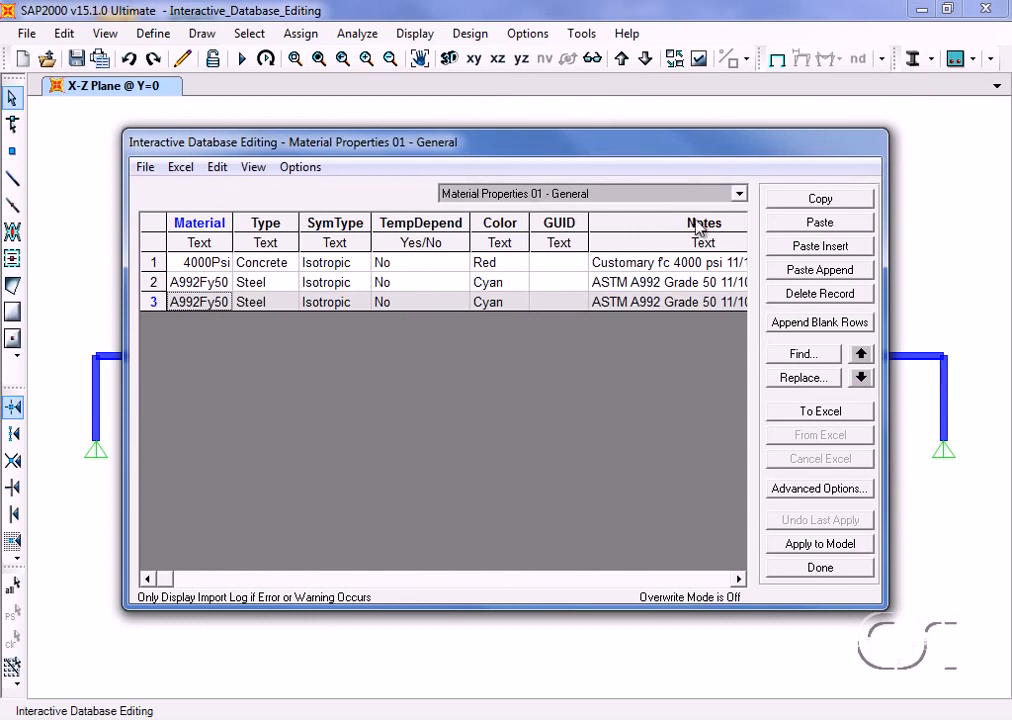
# Locate frame 1 in the model from the Connectivity - Frame table, moving the table window clear of the frame's leftmost column.
pyautogui.click(739, 194)
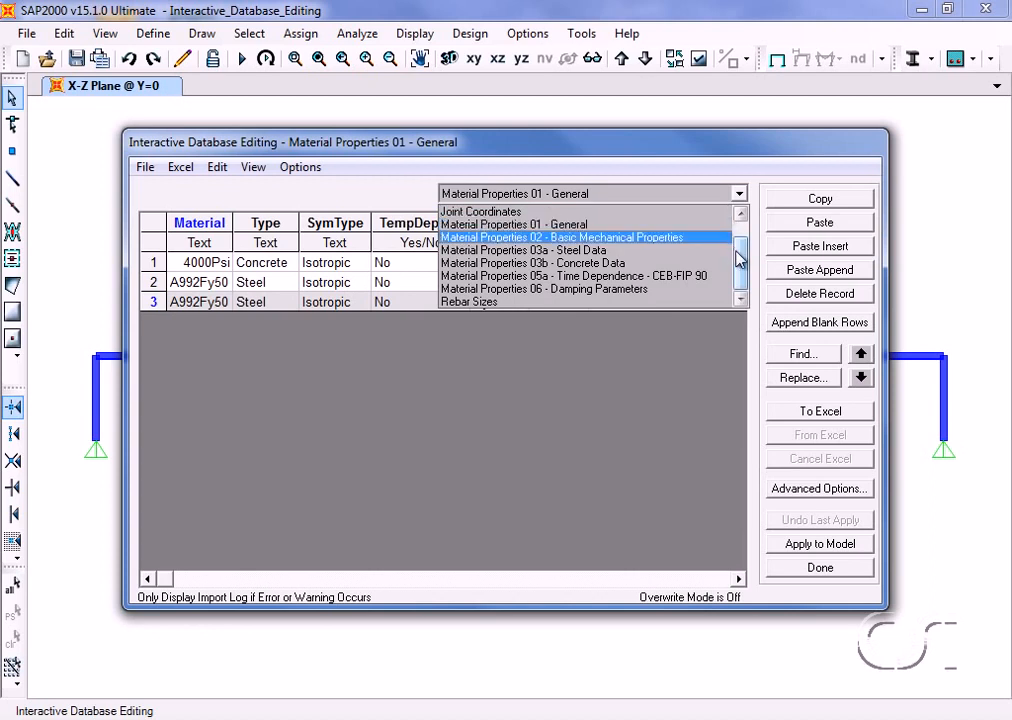
pyautogui.scroll(1, 740, 233)
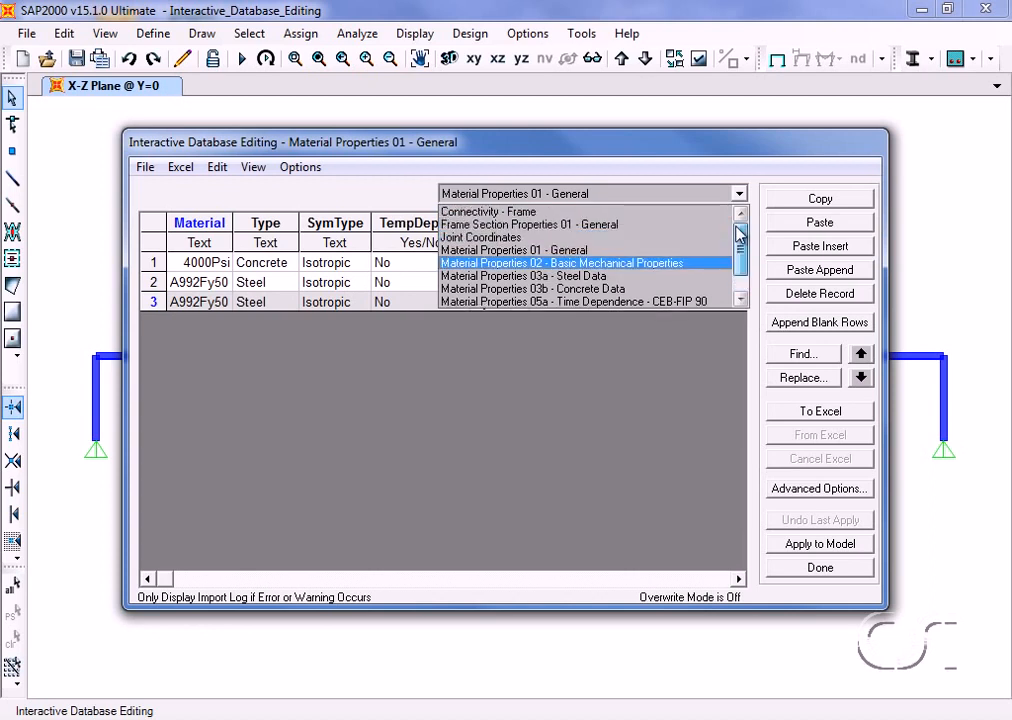
pyautogui.click(679, 214)
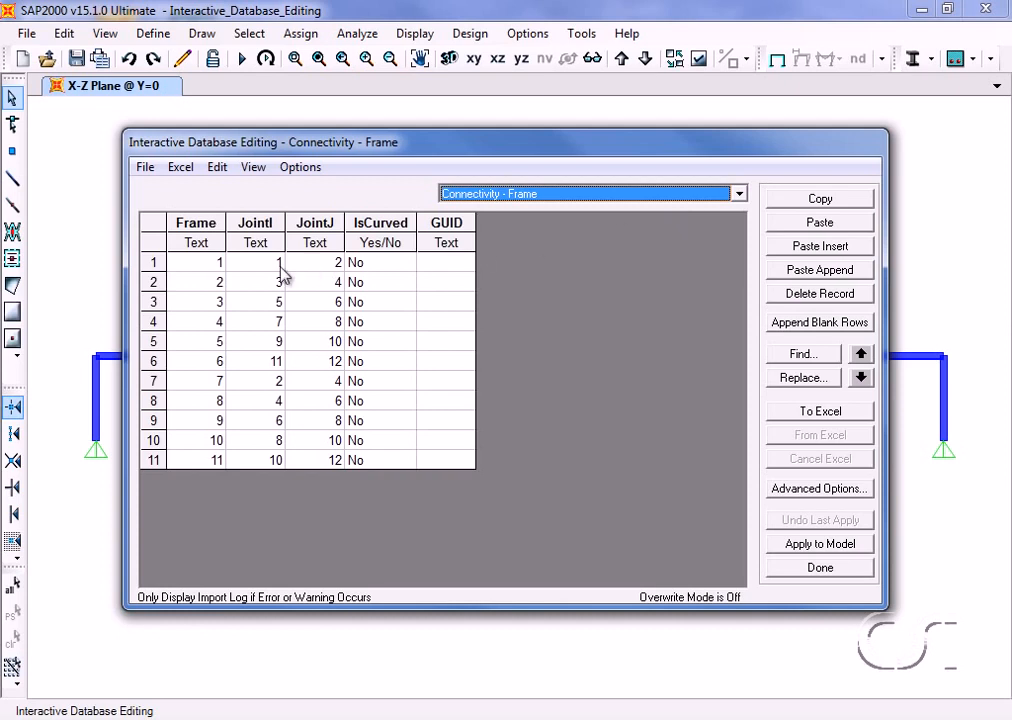
pyautogui.click(155, 265)
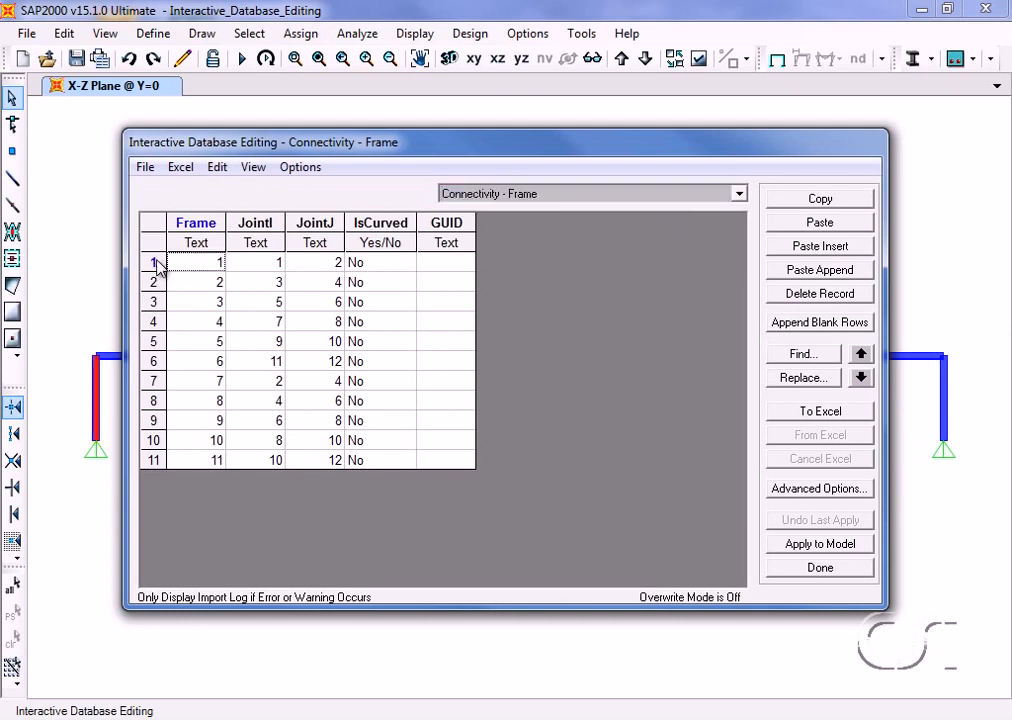
pyautogui.moveTo(395, 143); pyautogui.dragTo(468, 147)
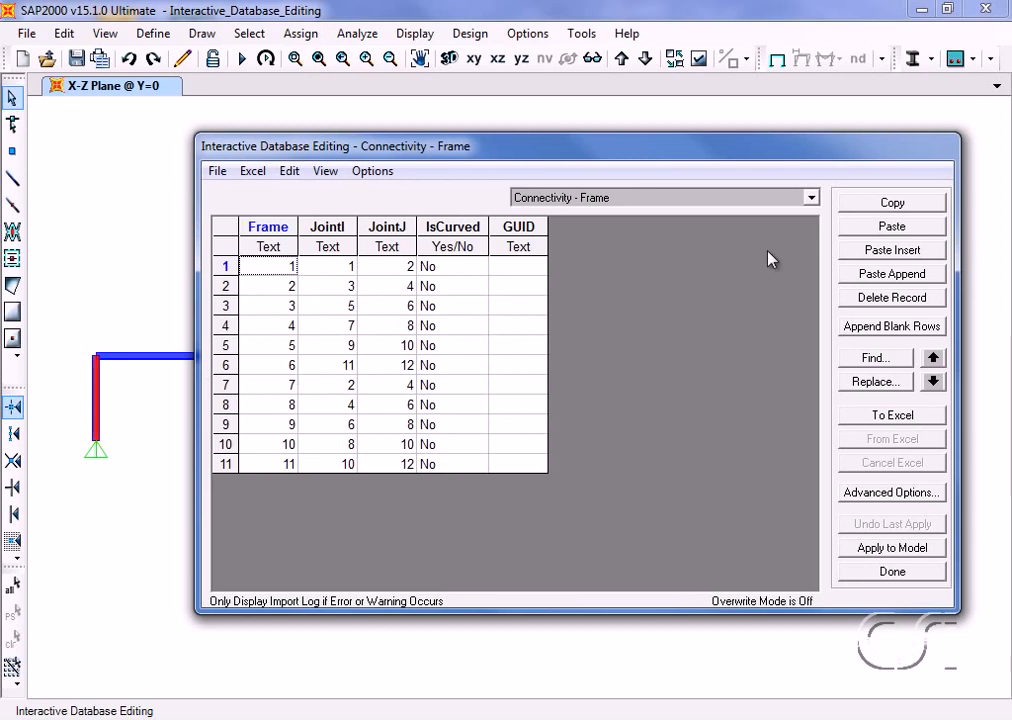
# Display the Joint Coordinates table and locate joints 1 and 2 in the model from their records.
pyautogui.click(811, 198)
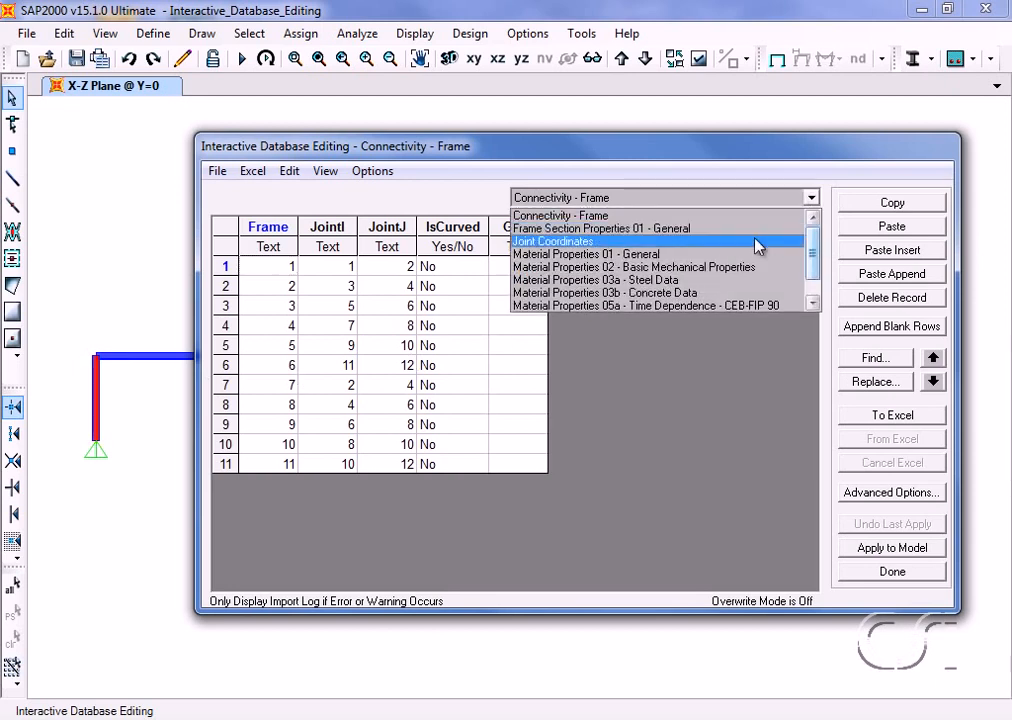
pyautogui.click(617, 242)
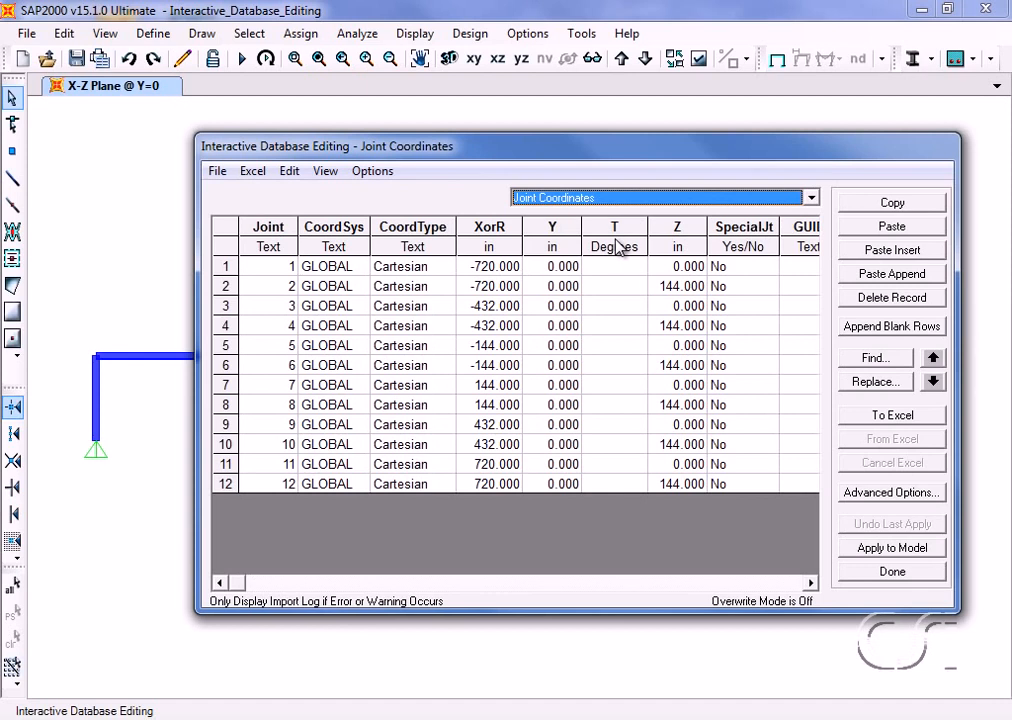
pyautogui.click(227, 268)
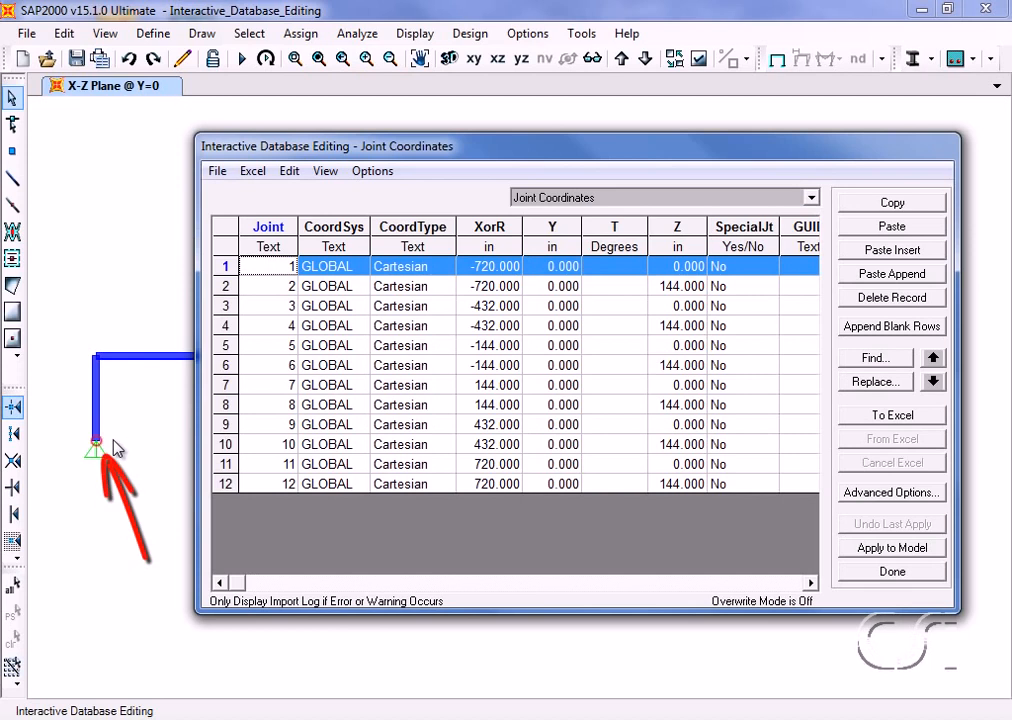
pyautogui.click(223, 286)
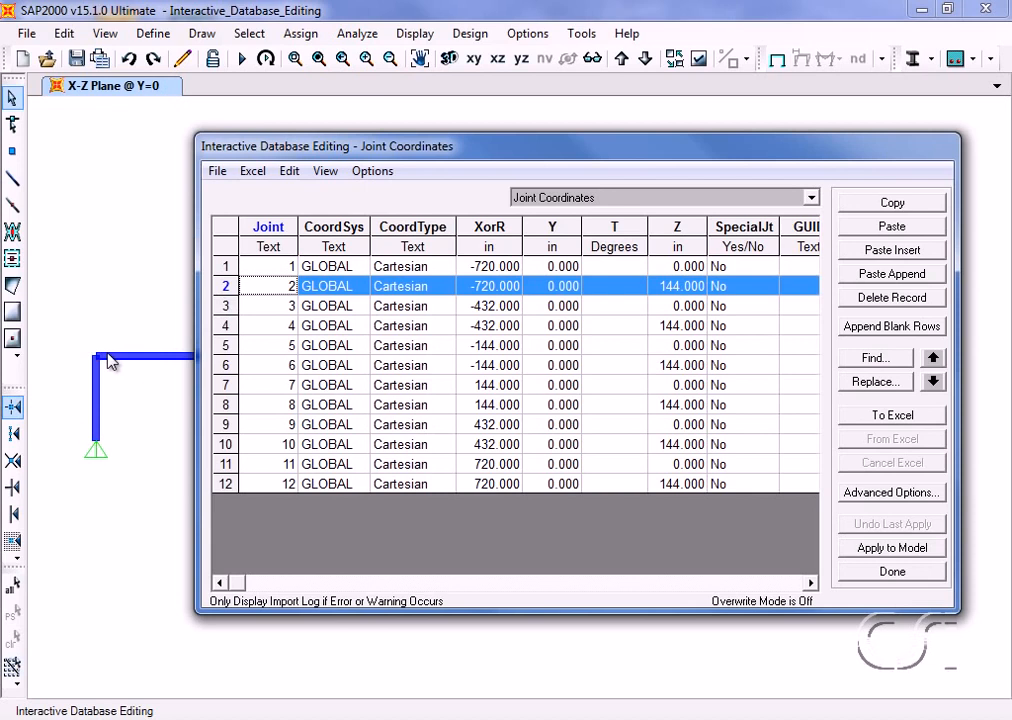
pyautogui.click(226, 268)
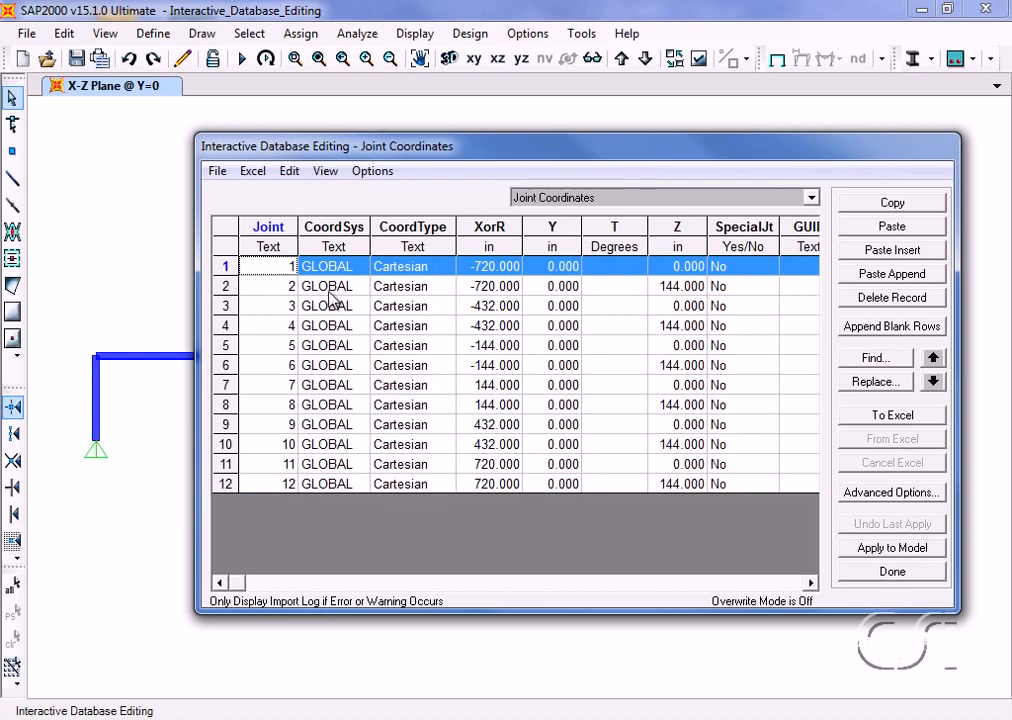
# Check the coordinate type choices available for joint 1 and keep Cartesian.
pyautogui.rightClick(414, 273)
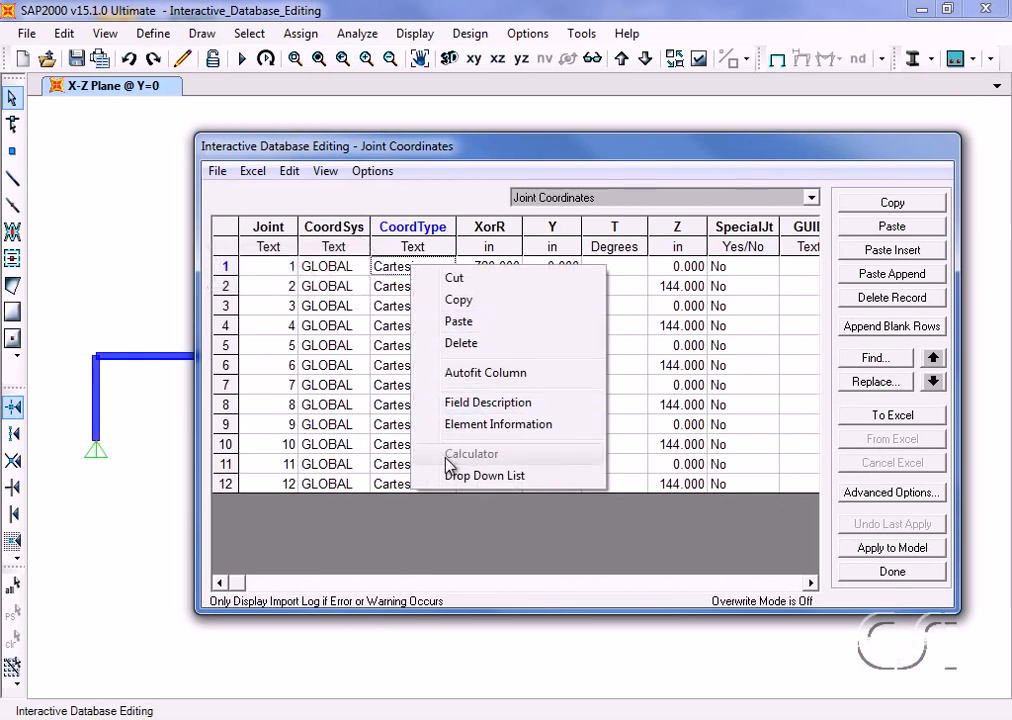
pyautogui.click(533, 476)
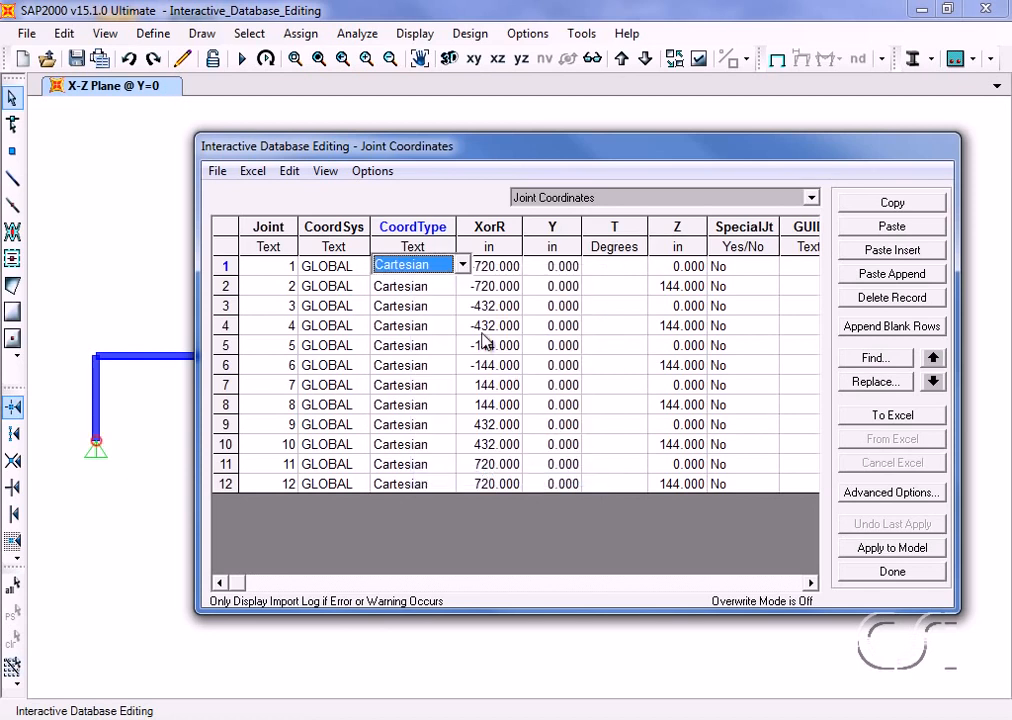
pyautogui.click(463, 266)
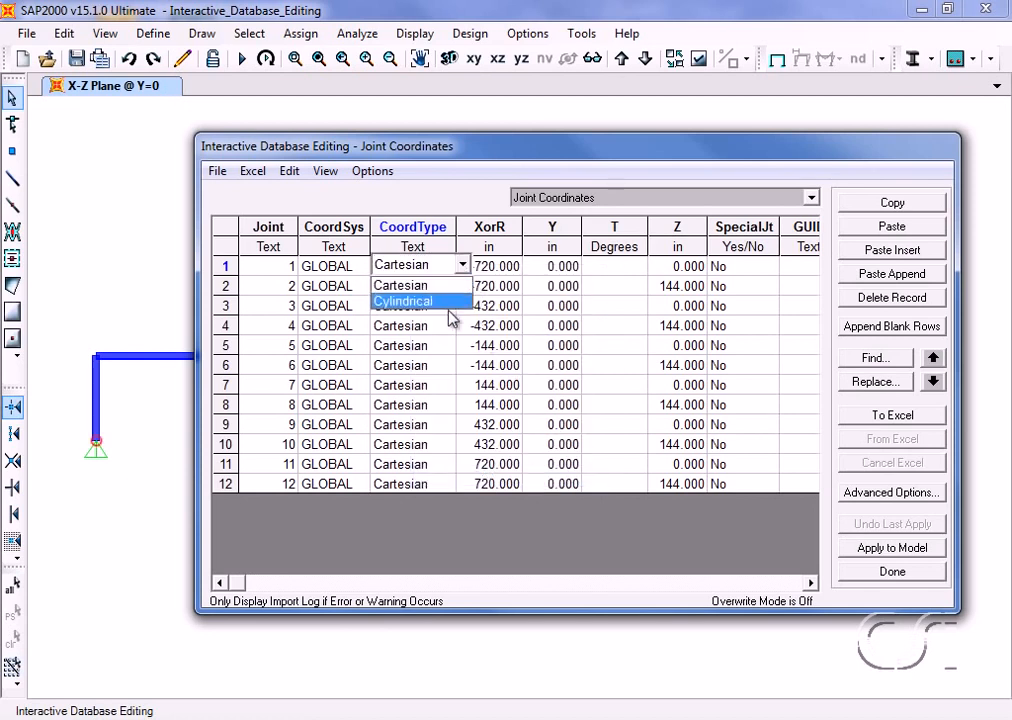
pyautogui.click(447, 287)
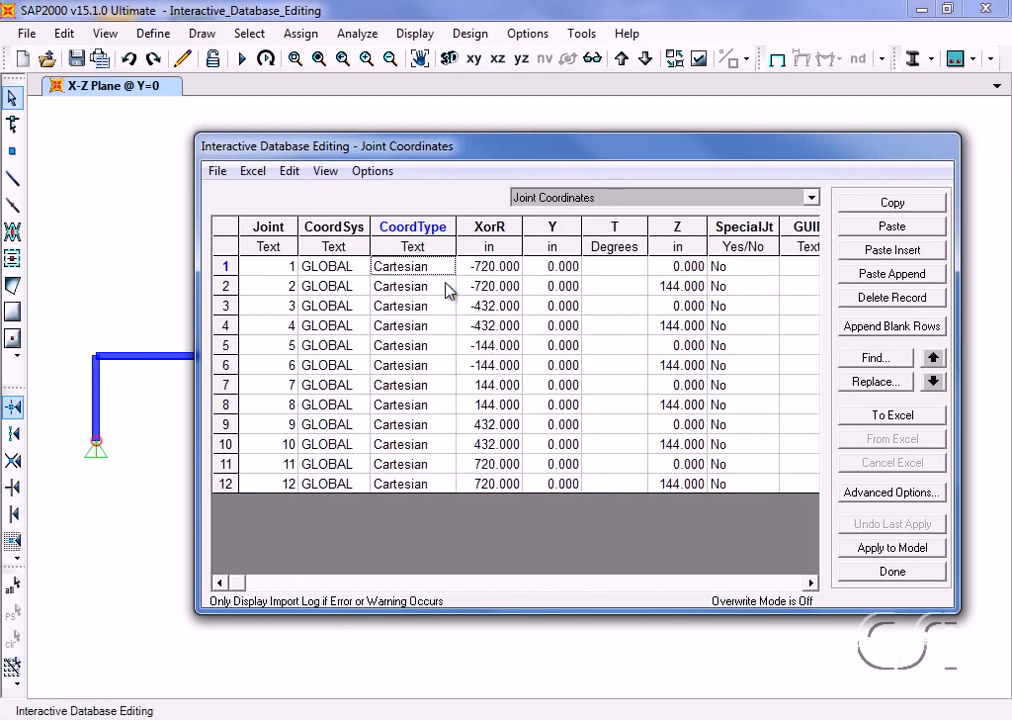
# Use the calculator to set joint 1's XorR coordinate with the formula -720*(.95^2).
pyautogui.rightClick(509, 270)
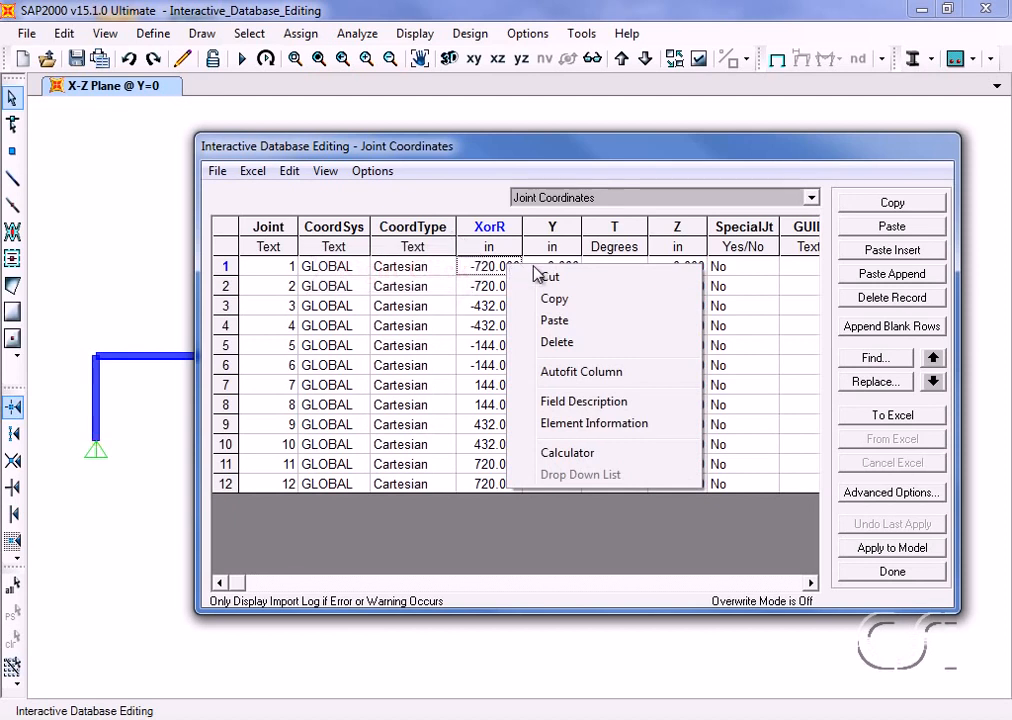
pyautogui.click(589, 463)
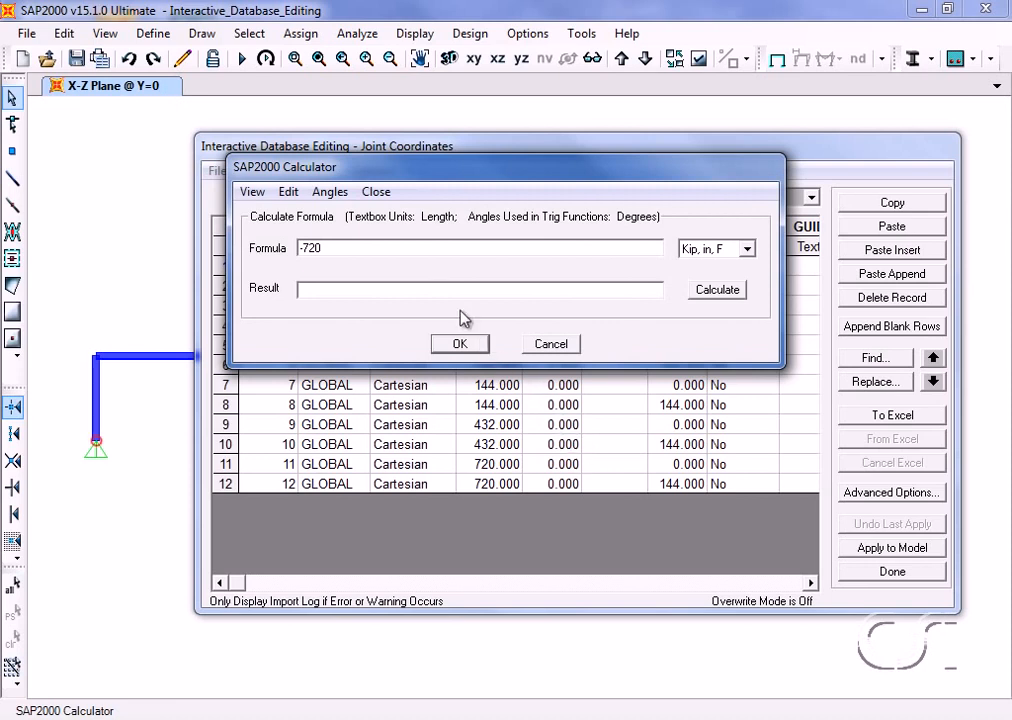
pyautogui.click(350, 250)
pyautogui.write('*(.95^2')
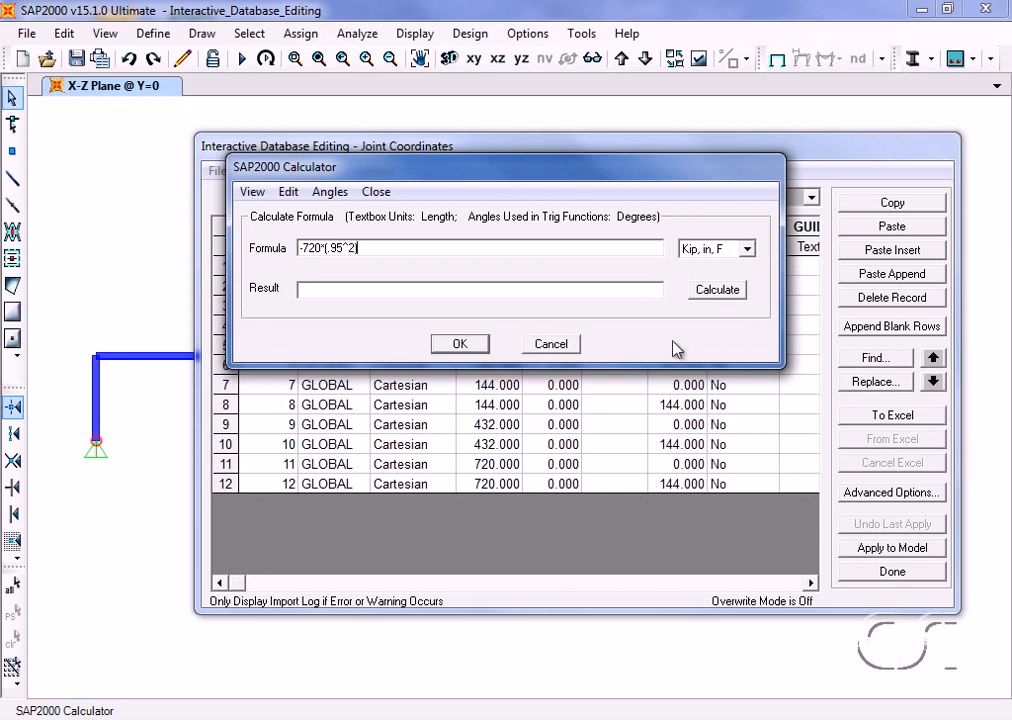
pyautogui.click(736, 290)
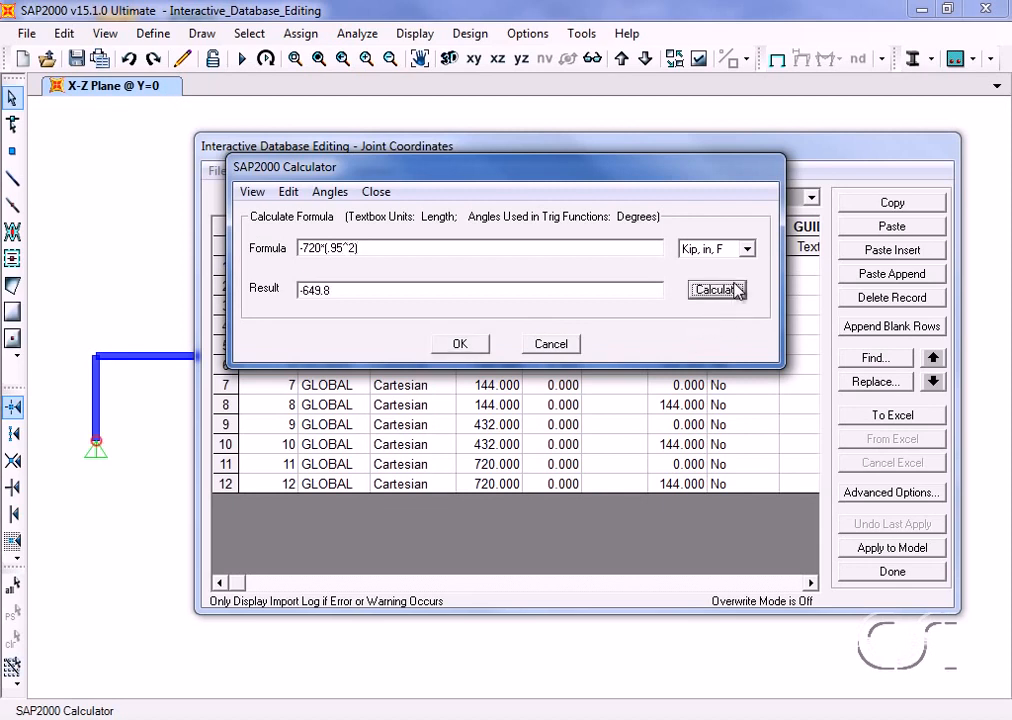
pyautogui.click(459, 344)
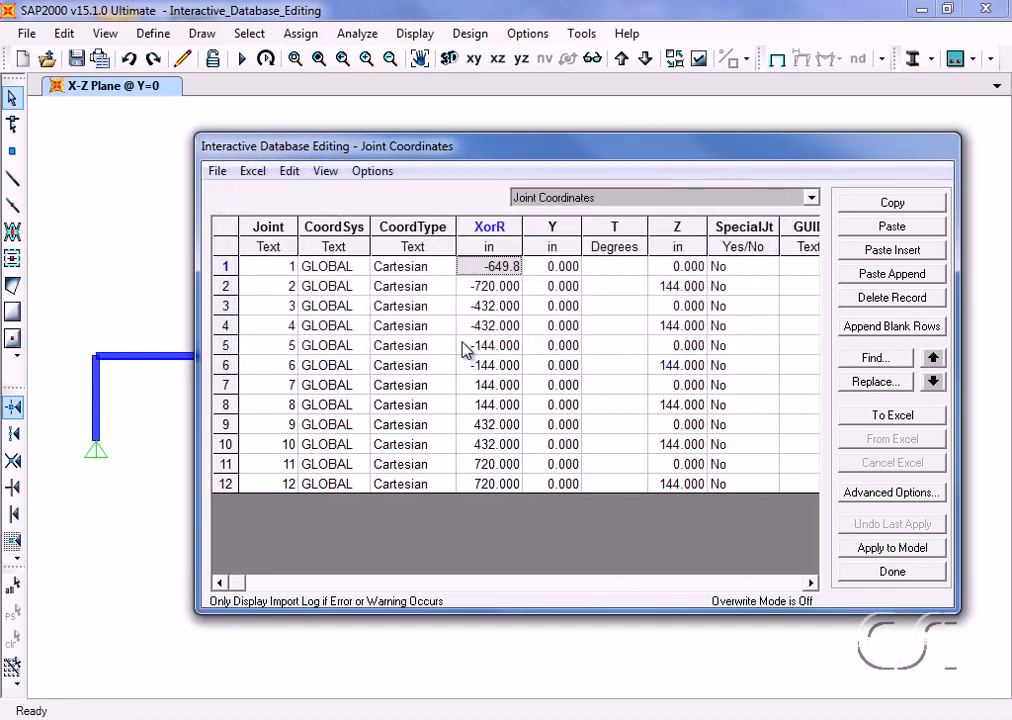
# Switch the units of the Joint Coordinates table to Kip, ft, F through the XorR column.
pyautogui.click(490, 250)
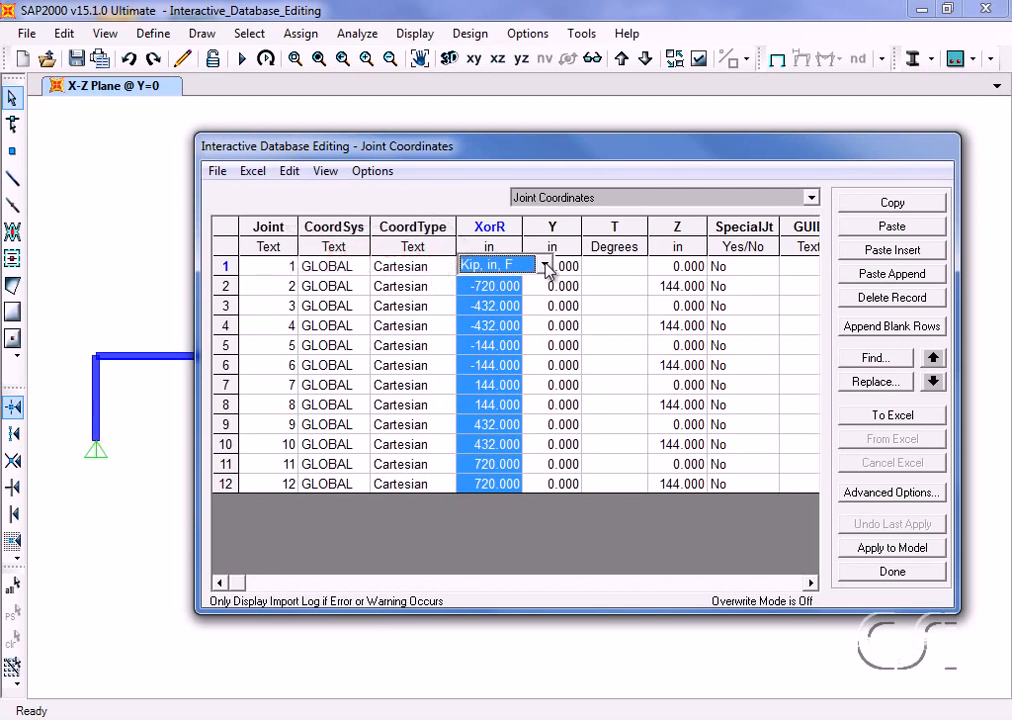
pyautogui.click(545, 265)
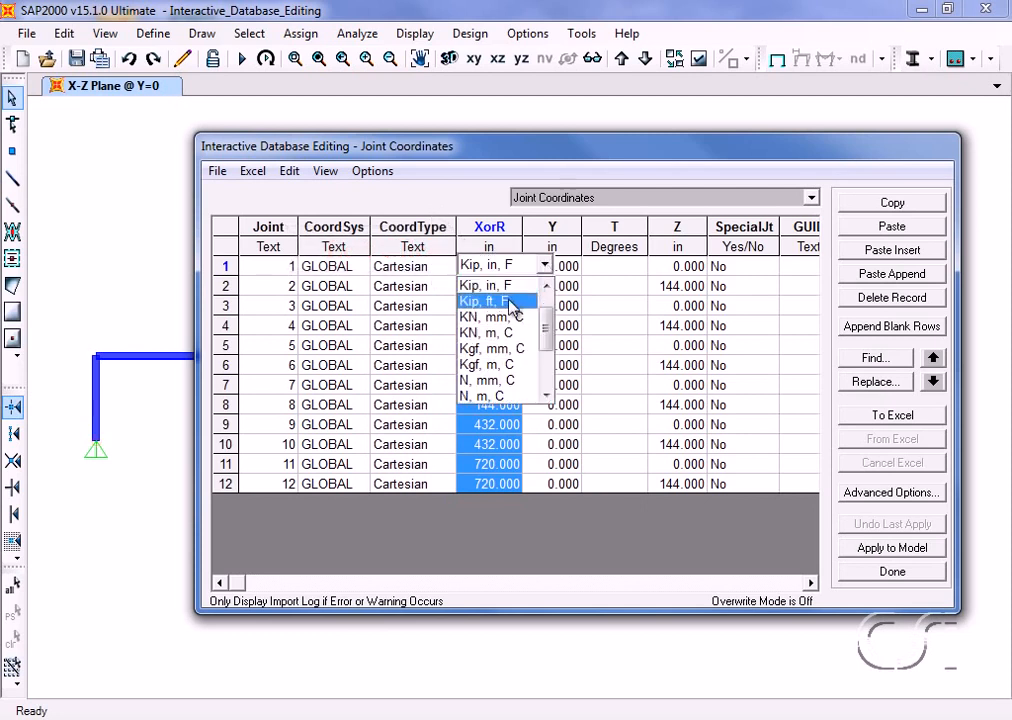
pyautogui.click(510, 302)
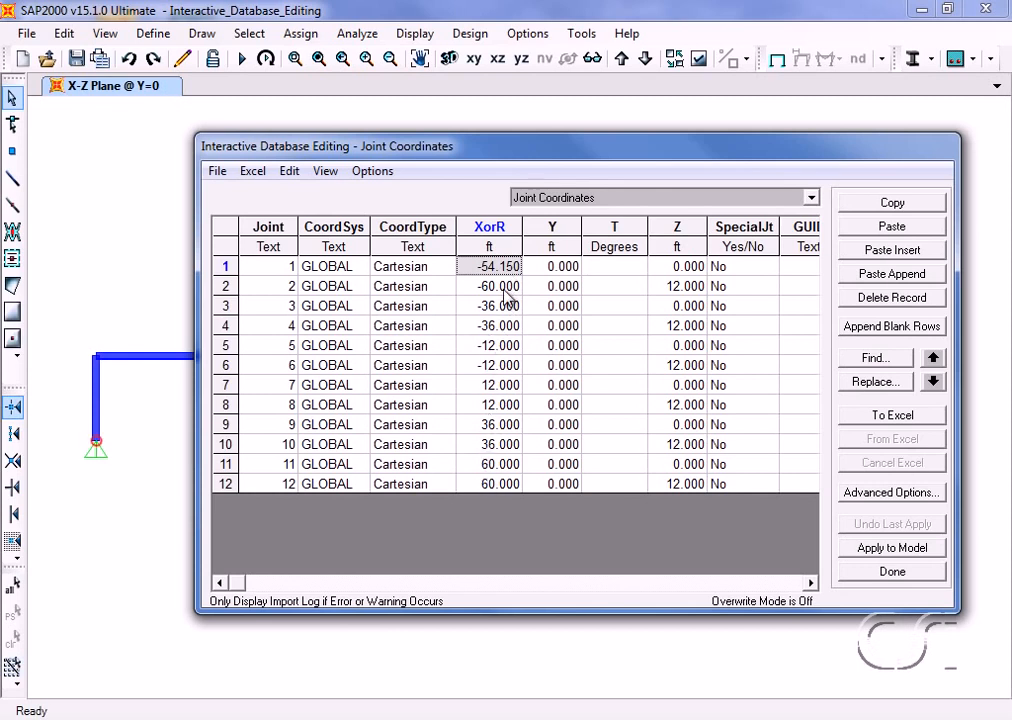
# Return the units of the Joint Coordinates table to Kip, in, F through the XorR column.
pyautogui.click(506, 251)
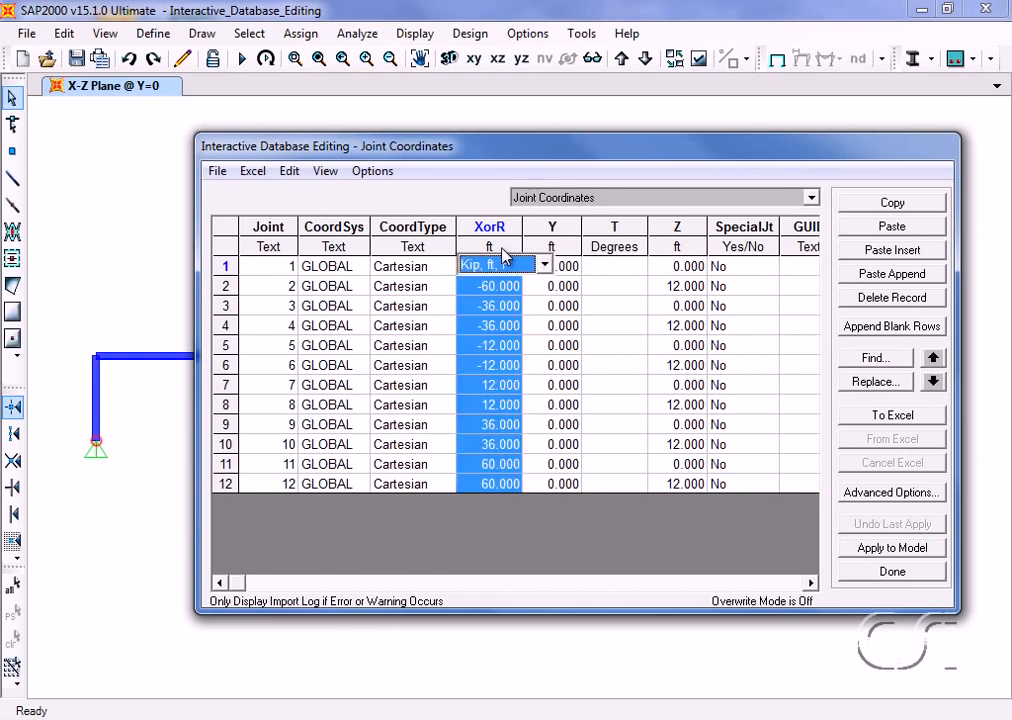
pyautogui.click(546, 266)
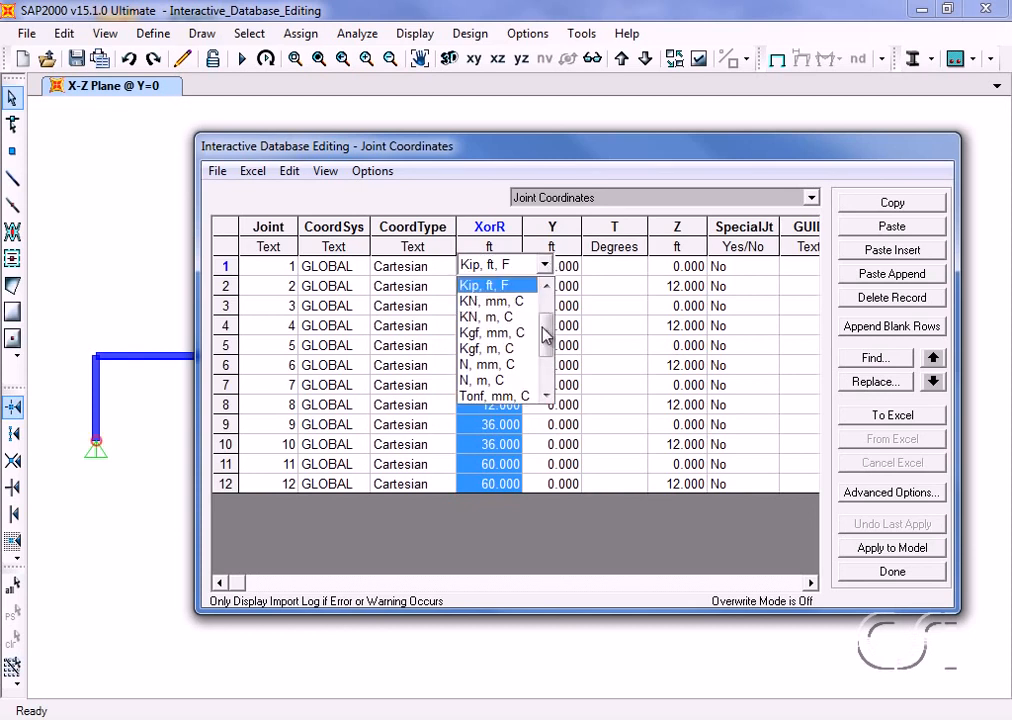
pyautogui.scroll(1, 547, 298)
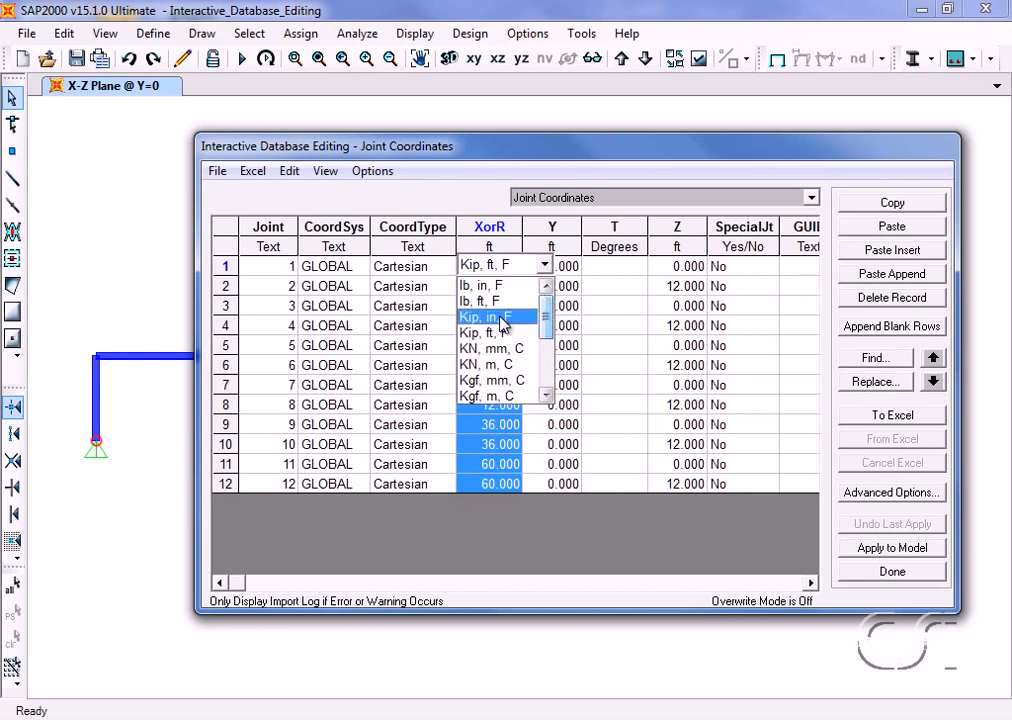
pyautogui.click(503, 318)
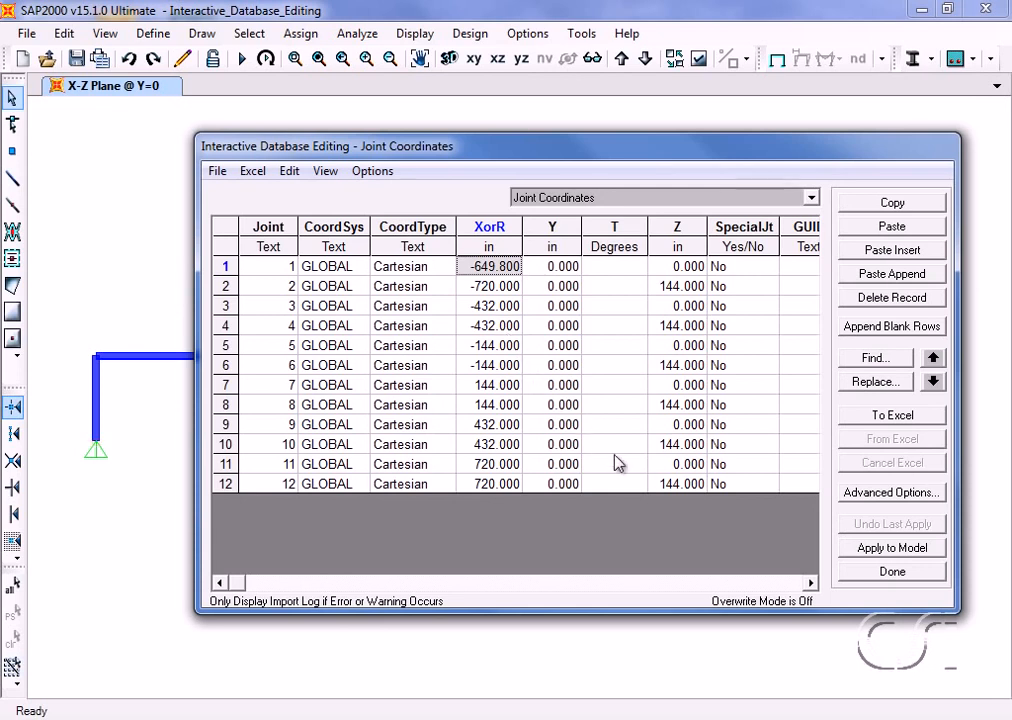
# Apply the edited Joint Coordinates table to the model and close the interactive database editor.
pyautogui.click(906, 557)
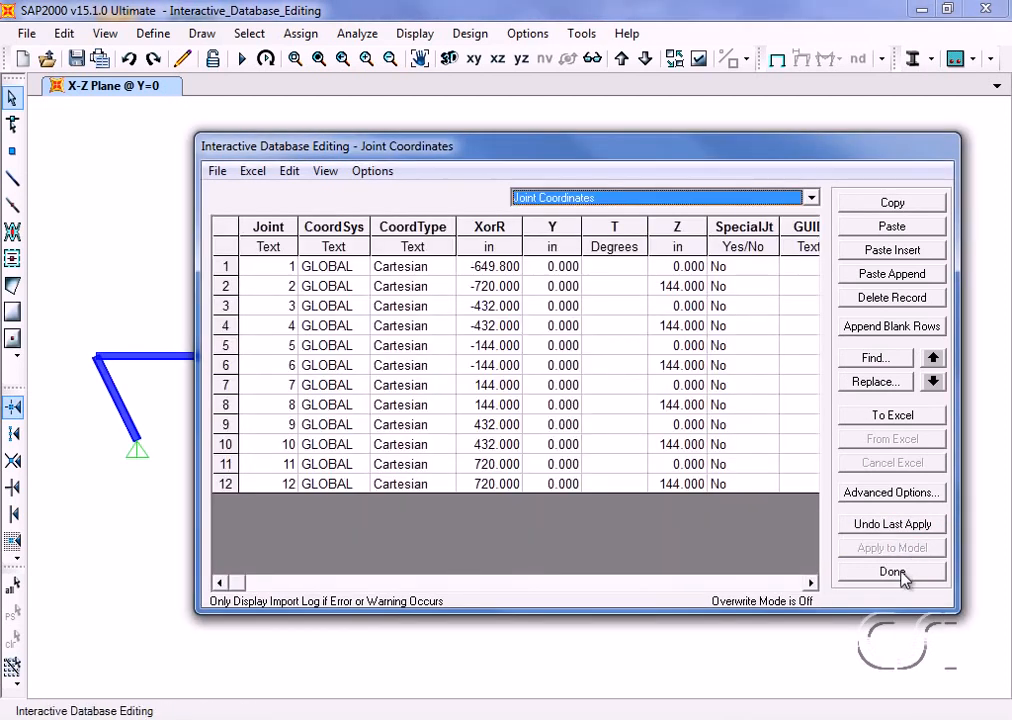
pyautogui.click(893, 572)
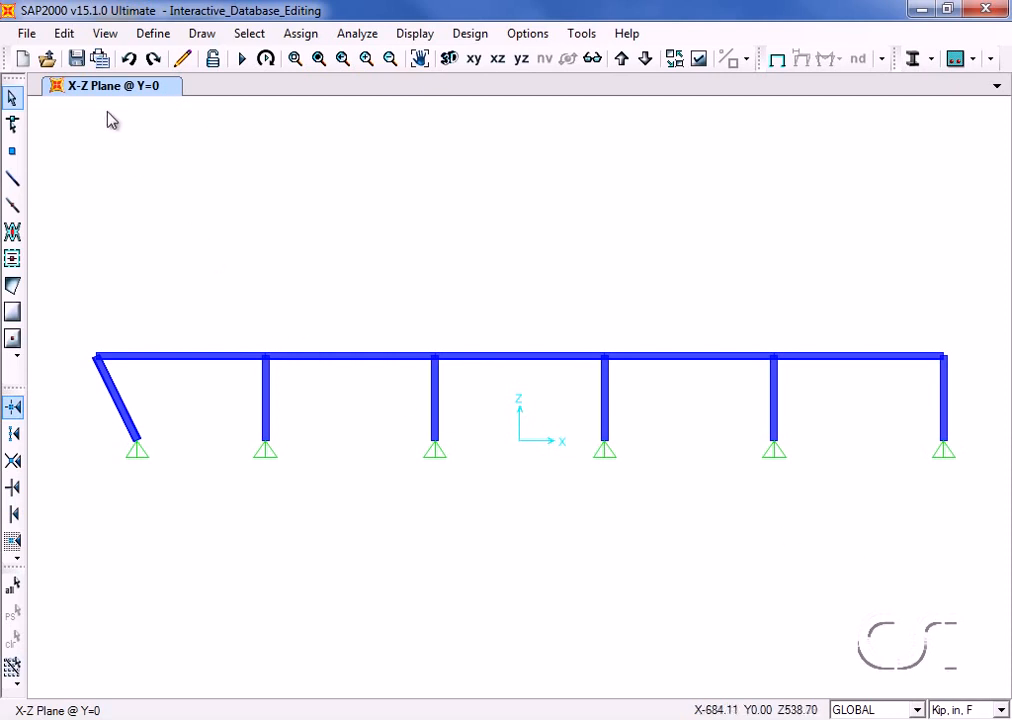
# Reopen interactive database editing with the already selected tables and send the Joint Coordinates table to Excel.
pyautogui.click(64, 35)
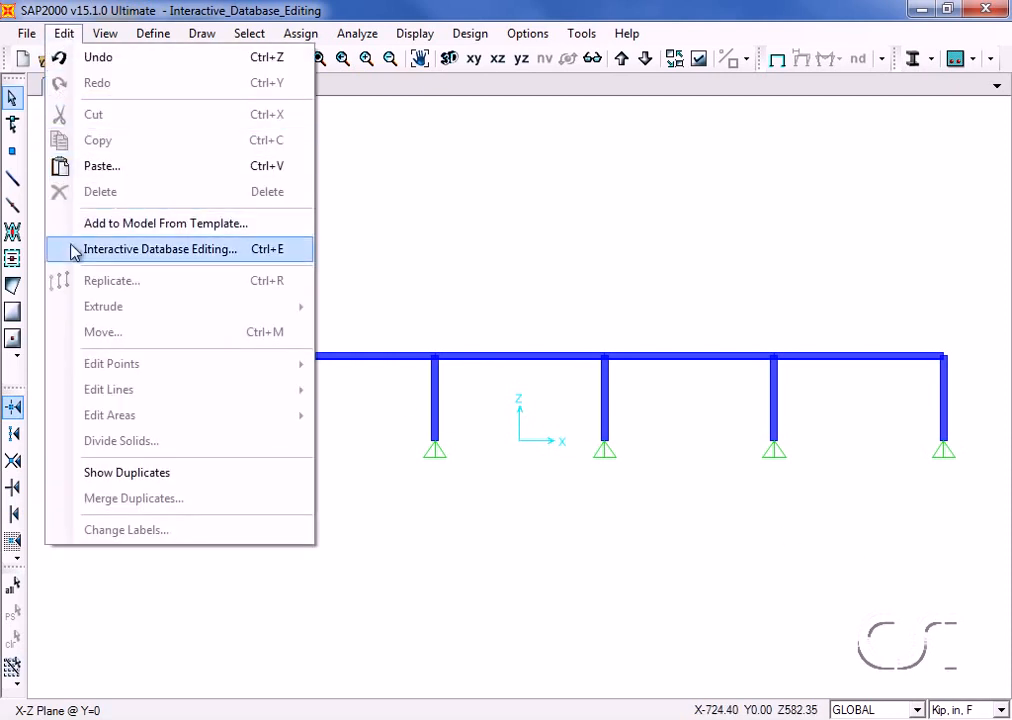
pyautogui.click(249, 258)
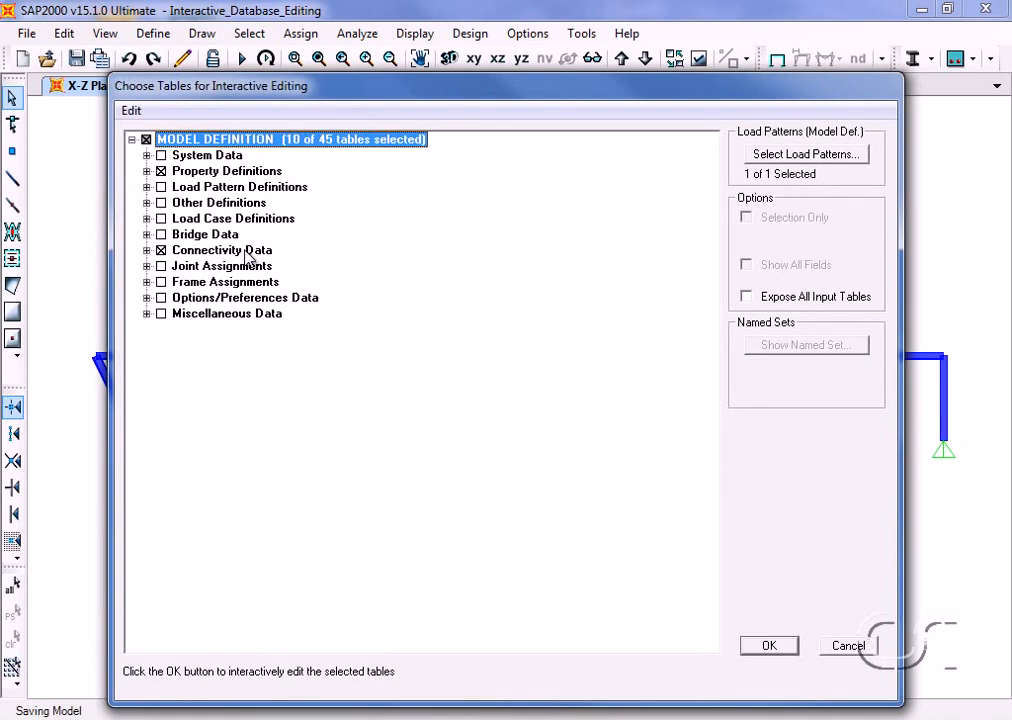
pyautogui.click(765, 646)
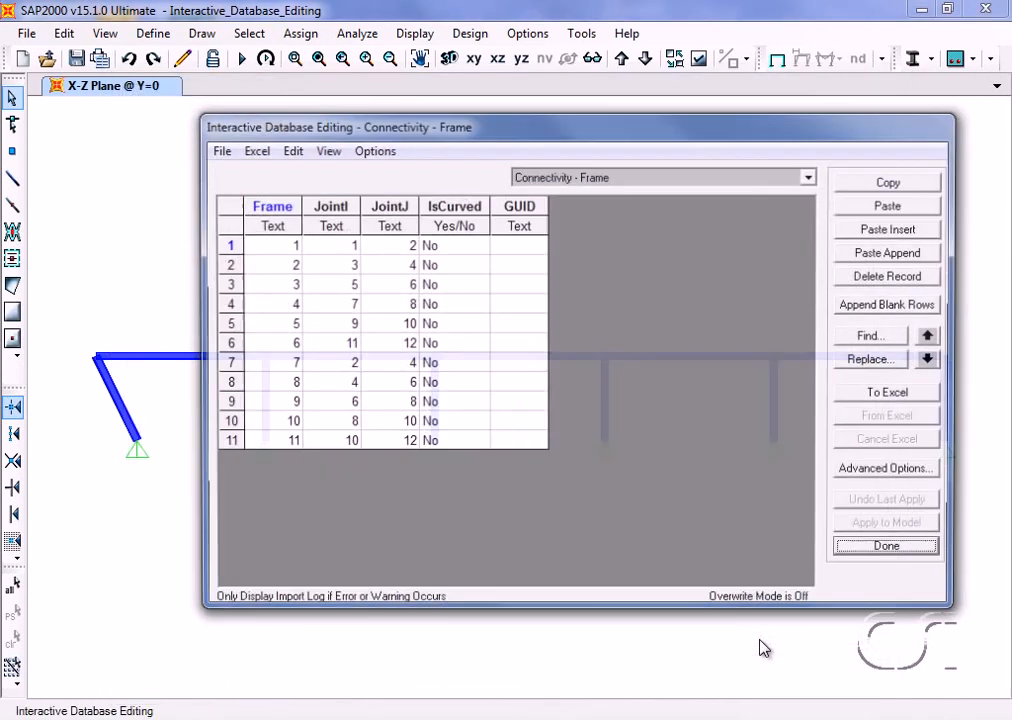
pyautogui.click(811, 175)
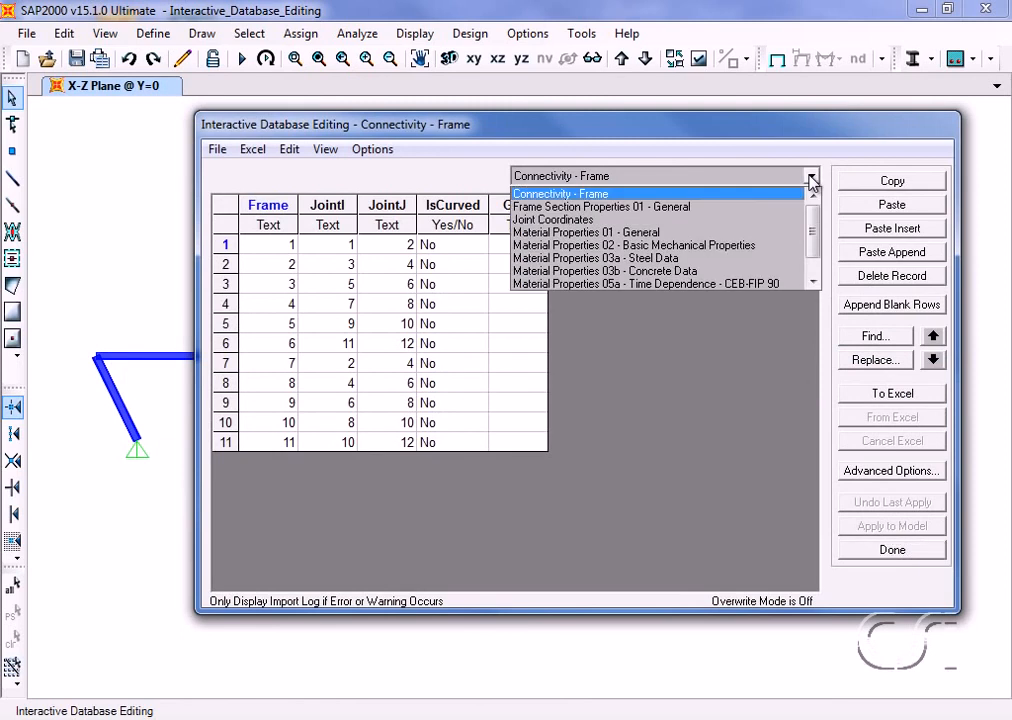
pyautogui.click(753, 222)
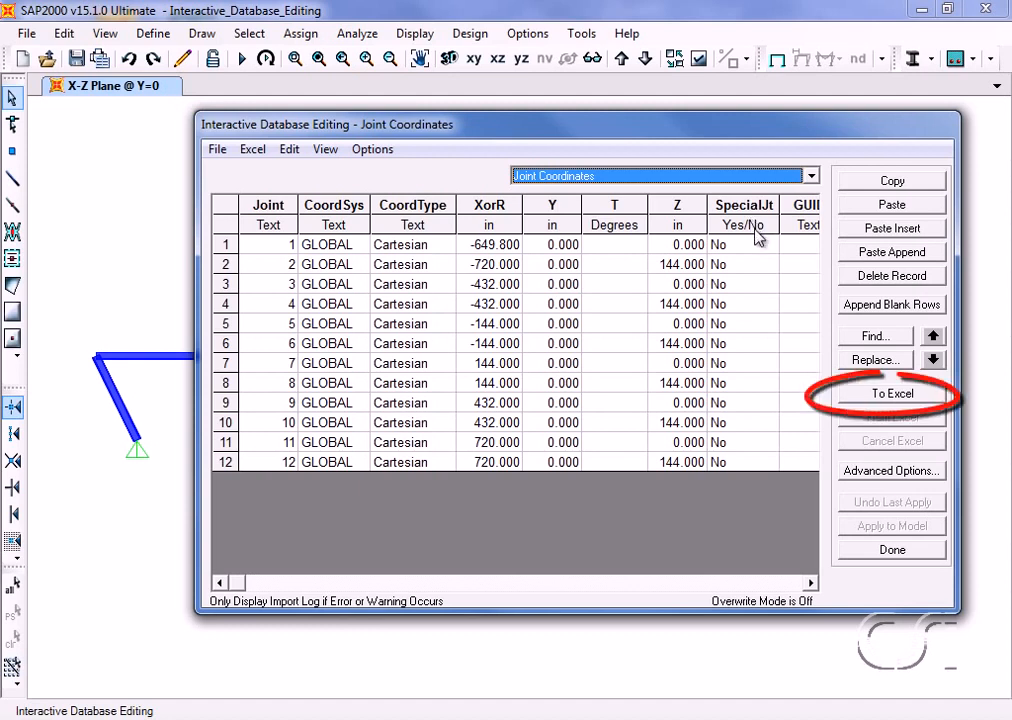
pyautogui.click(913, 398)
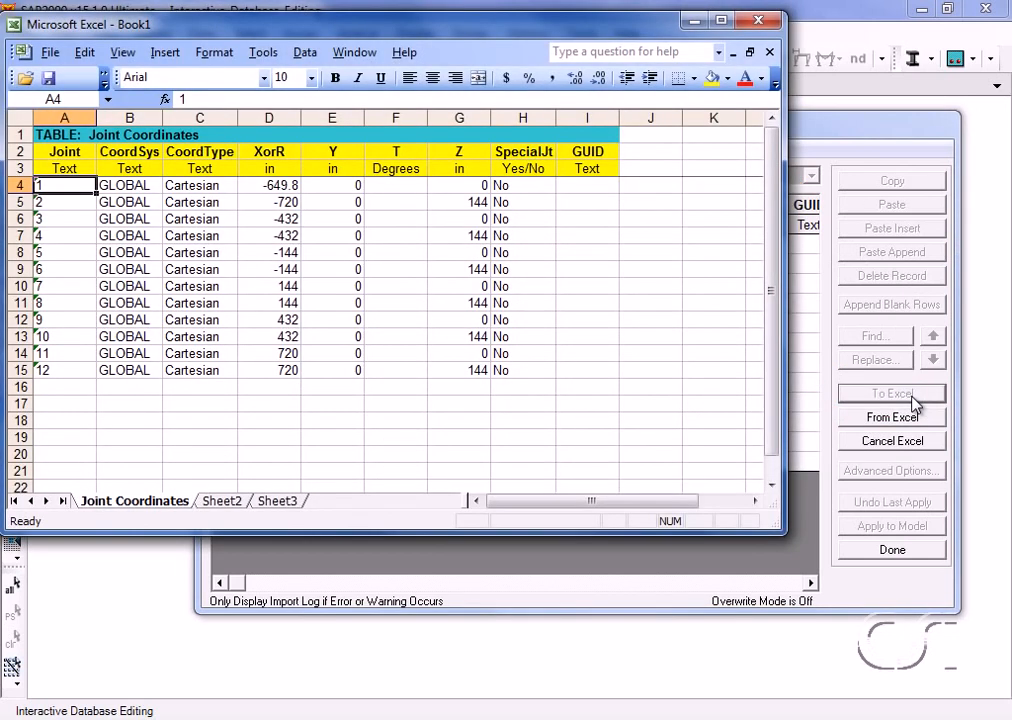
# Set joint 1's XorR coordinate to -800 in the Excel worksheet.
pyautogui.click(287, 190)
pyautogui.click(228, 100)
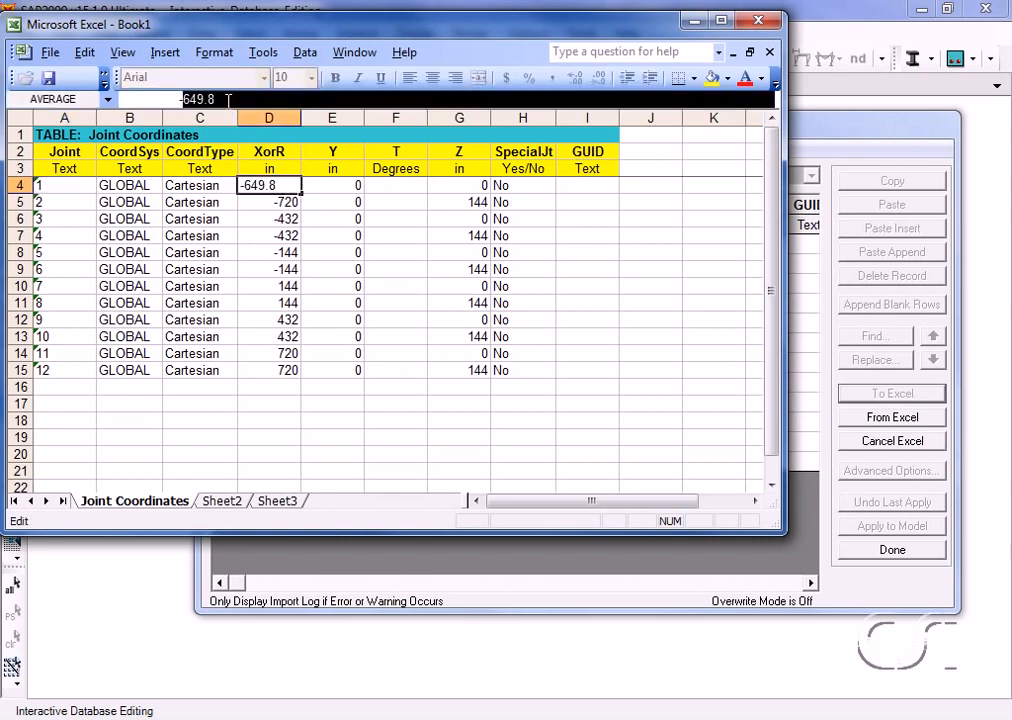
pyautogui.write('-800')
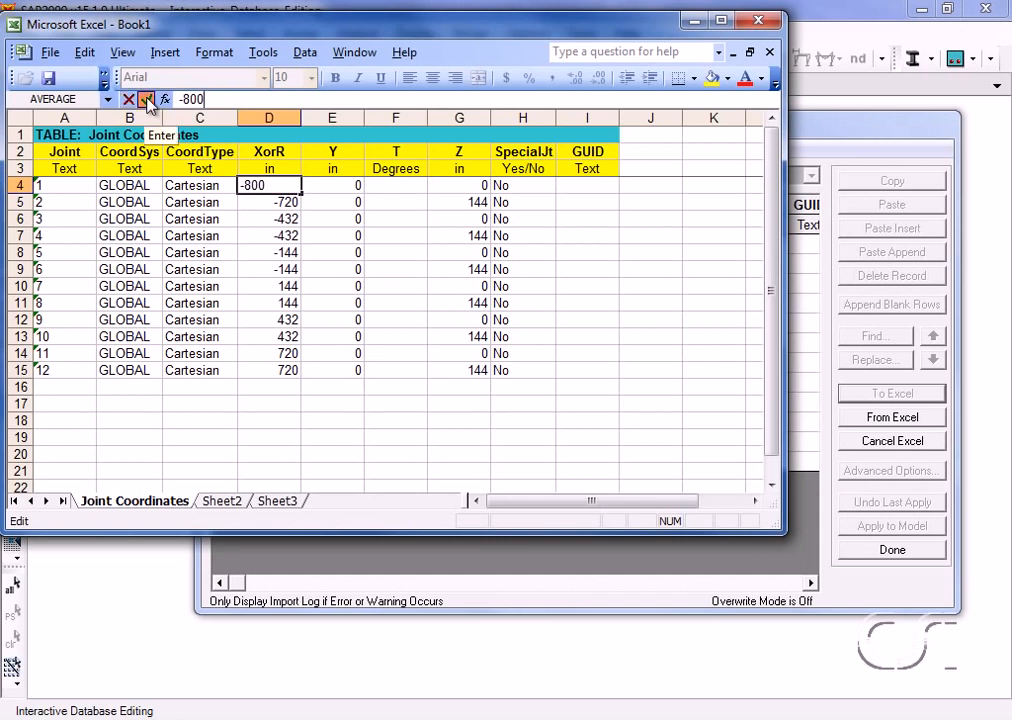
pyautogui.click(147, 100)
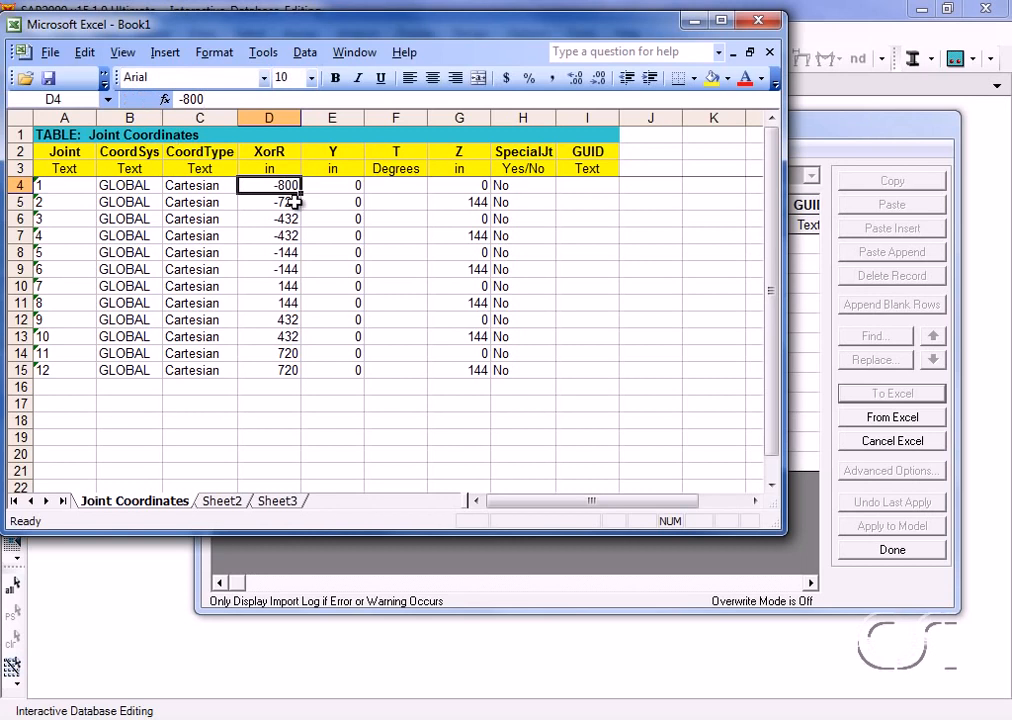
# Bring the edited joint coordinates back from Excel, apply them to the model and finish the table editing.
pyautogui.click(696, 22)
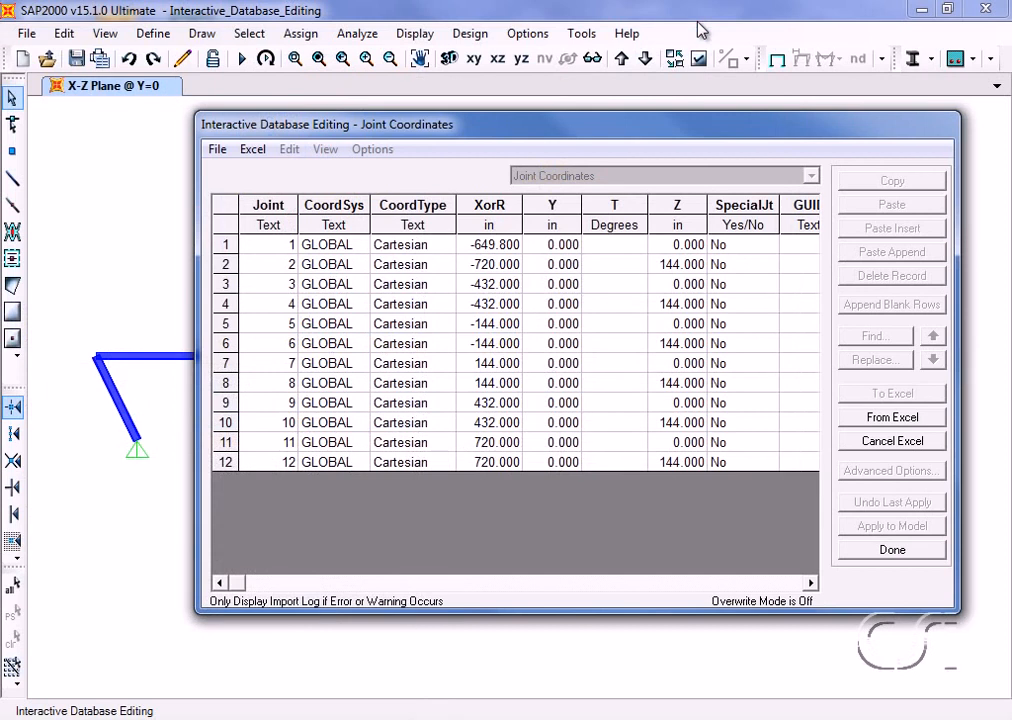
pyautogui.click(907, 426)
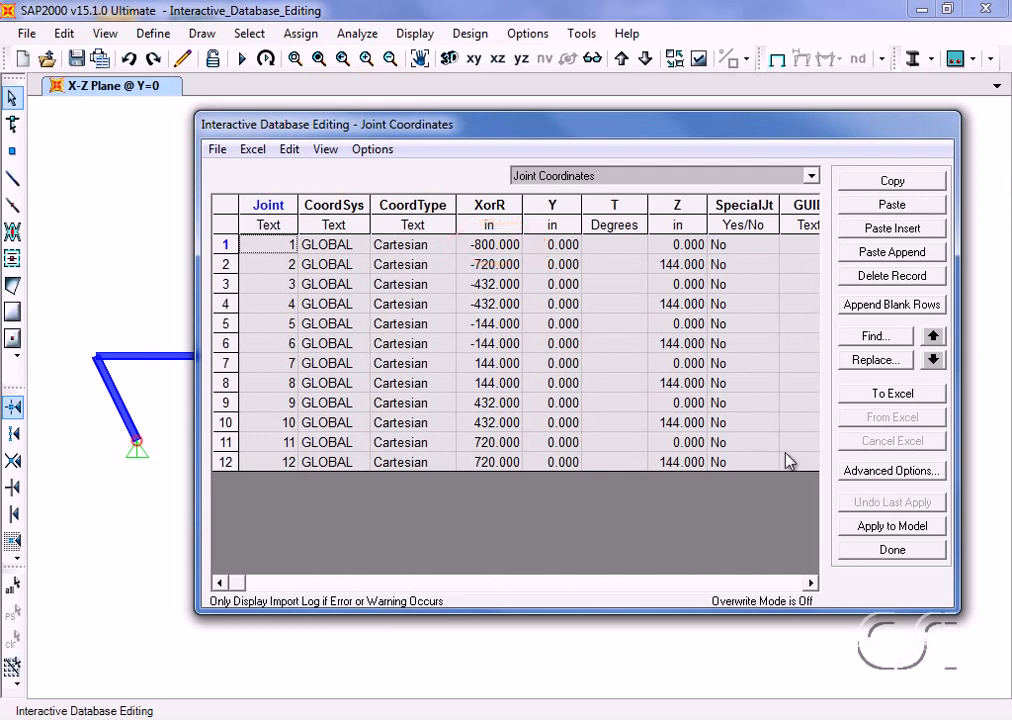
pyautogui.click(879, 527)
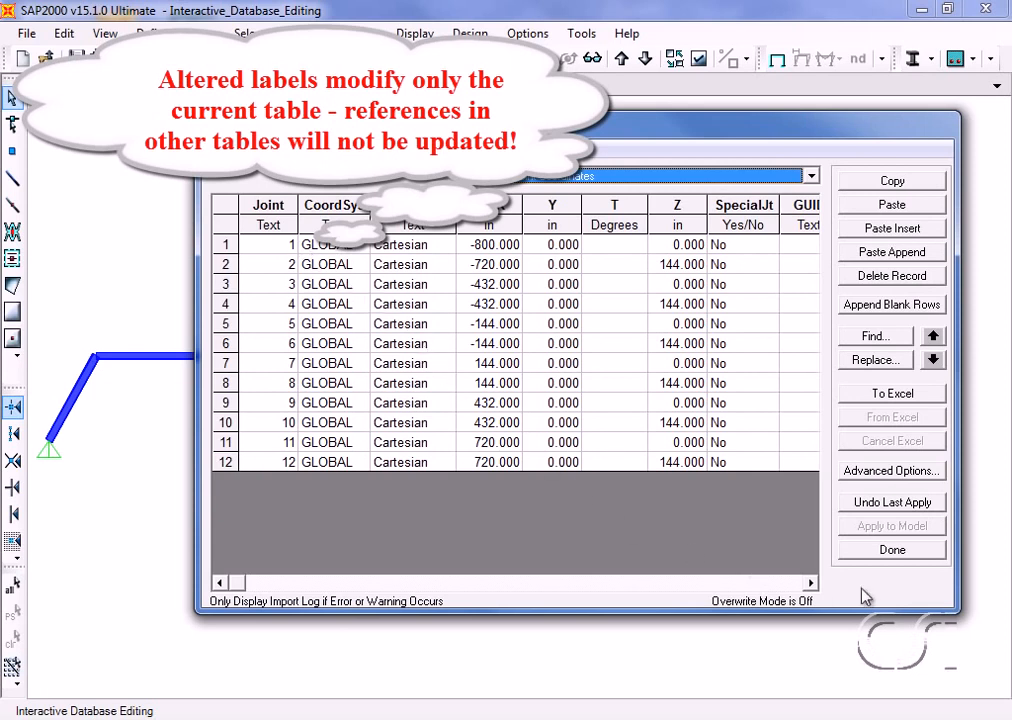
pyautogui.click(923, 556)
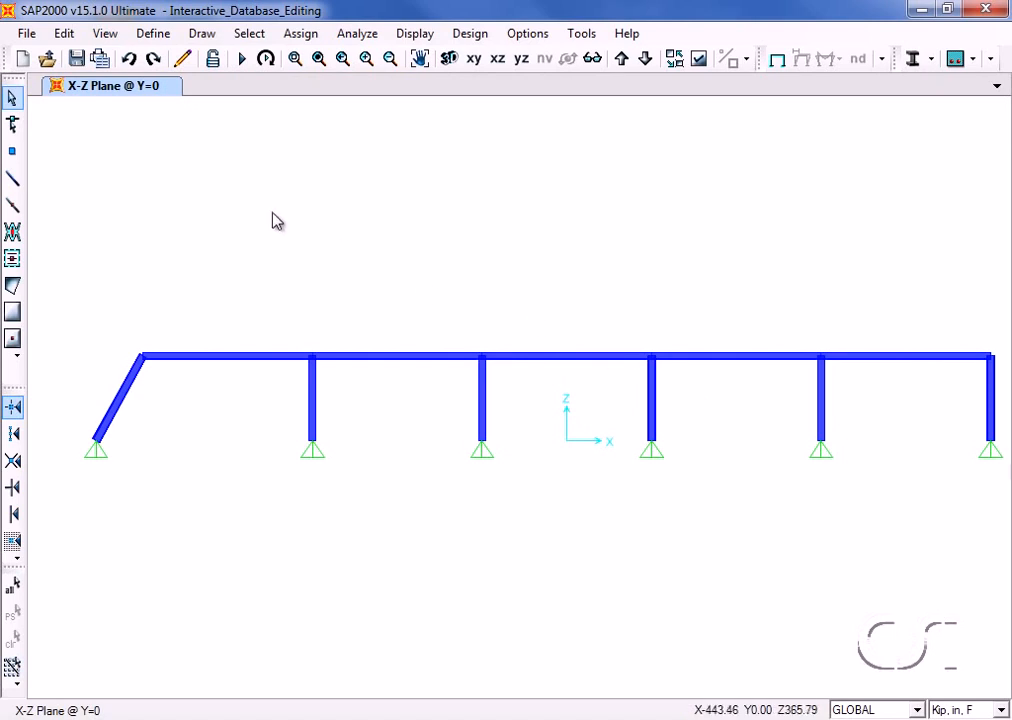
pyautogui.click(64, 34)
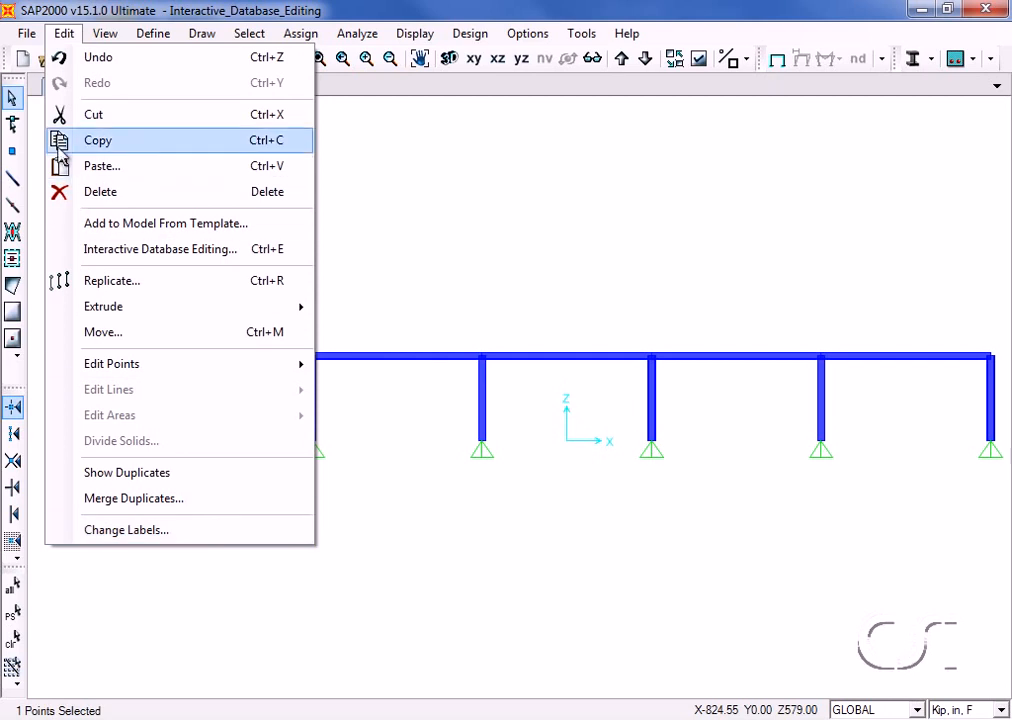
pyautogui.moveTo(26, 38)
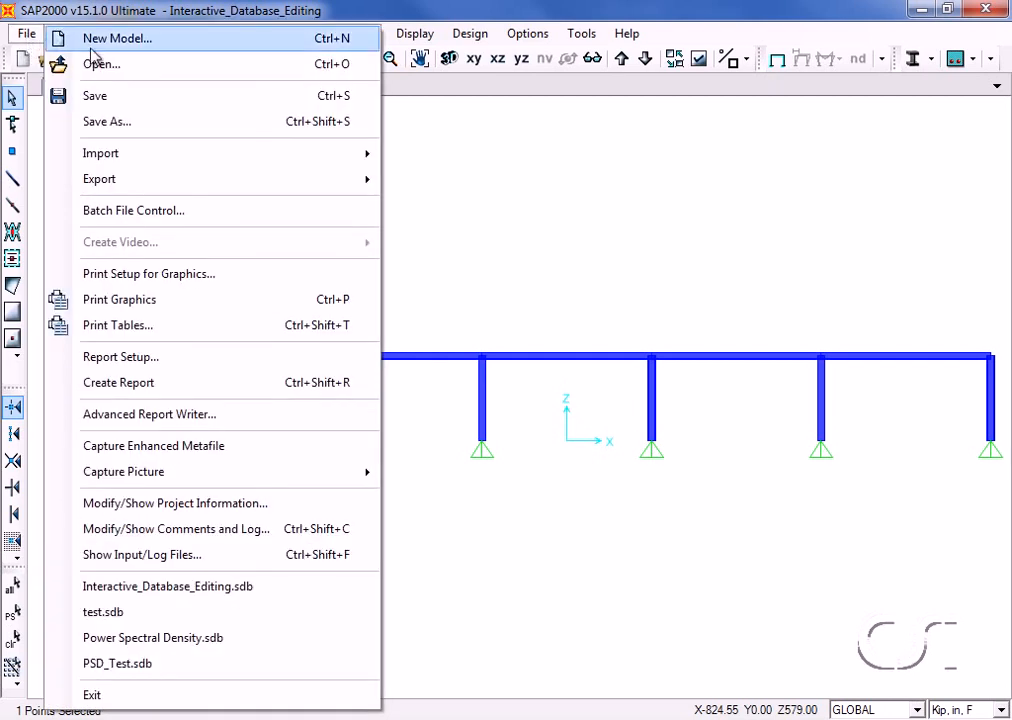
pyautogui.moveTo(258, 182)
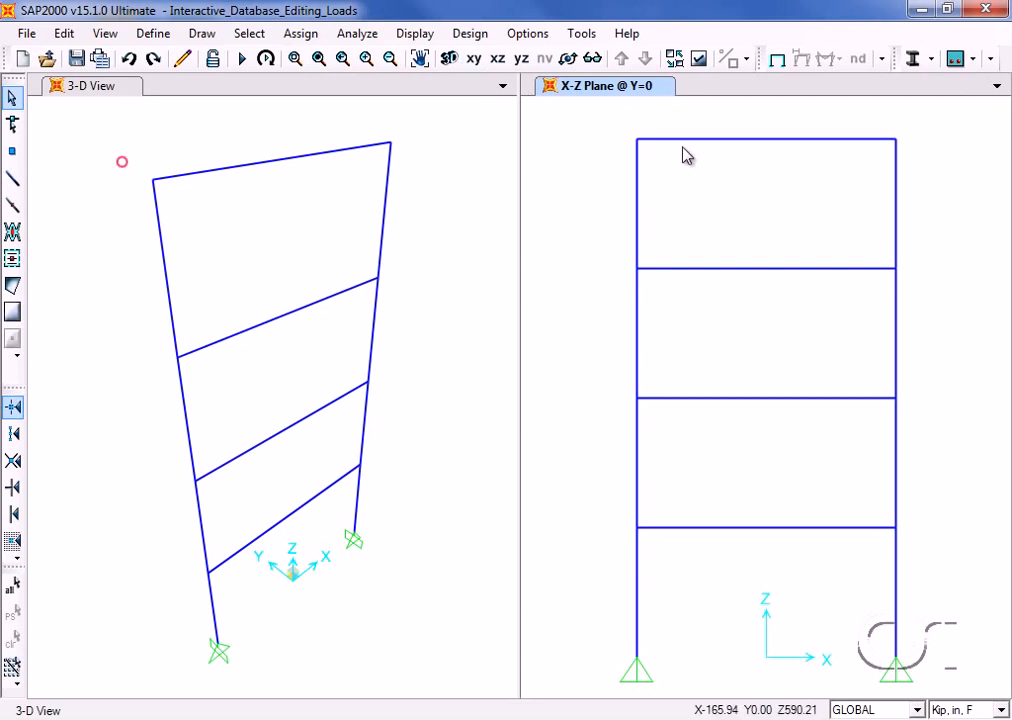
# Assign a Global X force of -10 Kip in load pattern LATERAL to the four joints above the support on the frame's right column.
pyautogui.click(877, 172)
pyautogui.moveTo(875, 166); pyautogui.dragTo(918, 570)
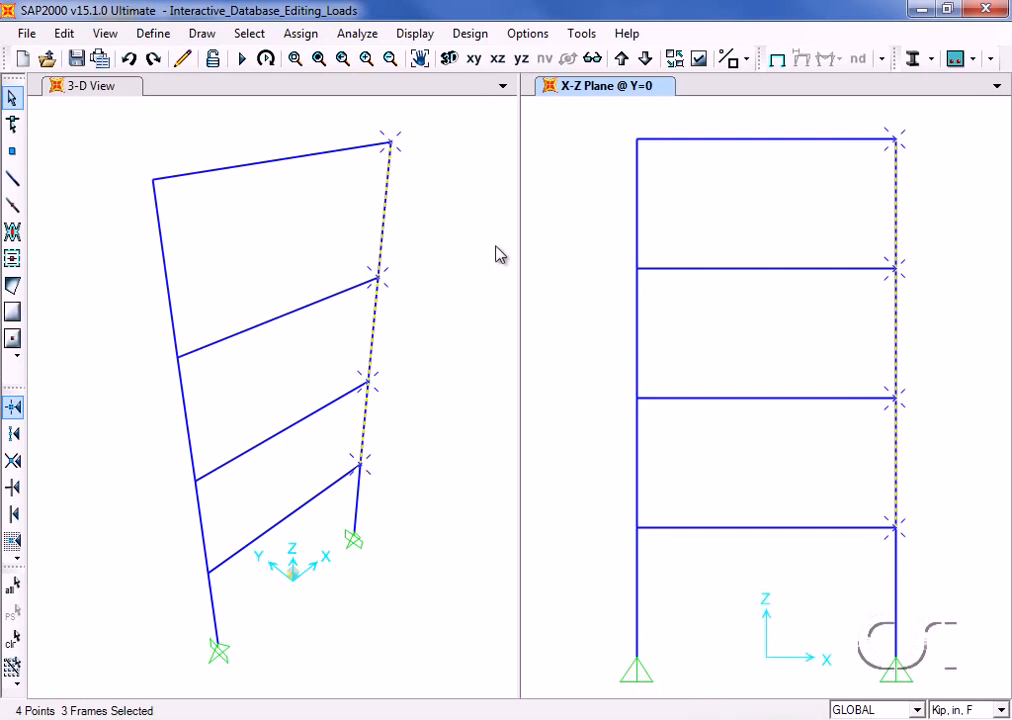
pyautogui.click(312, 32)
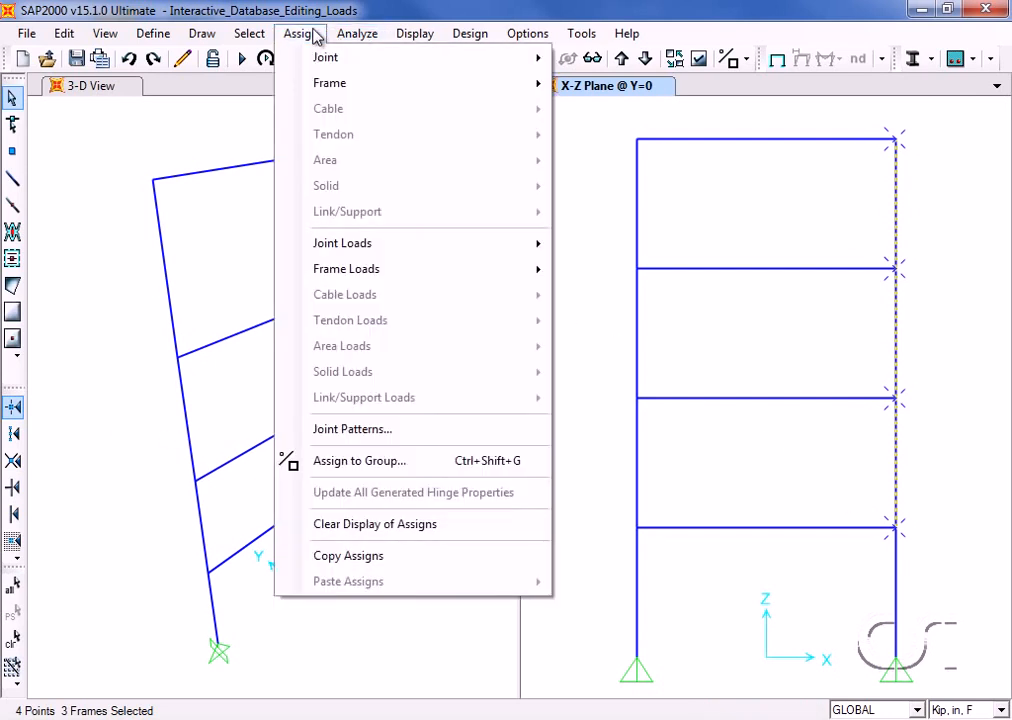
pyautogui.moveTo(332, 244)
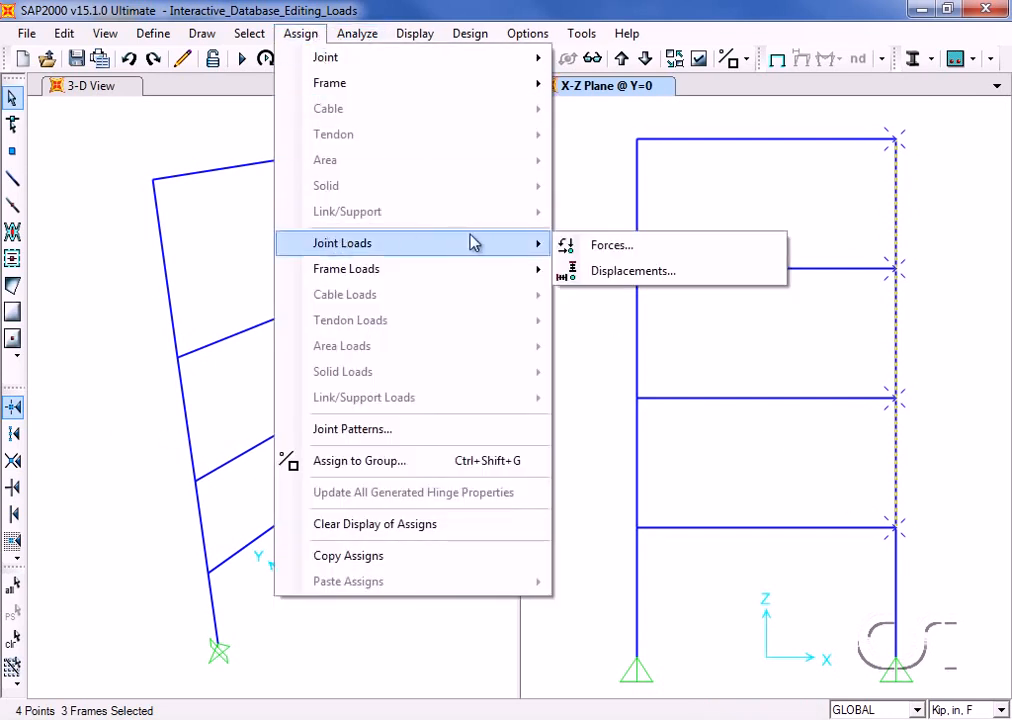
pyautogui.click(641, 257)
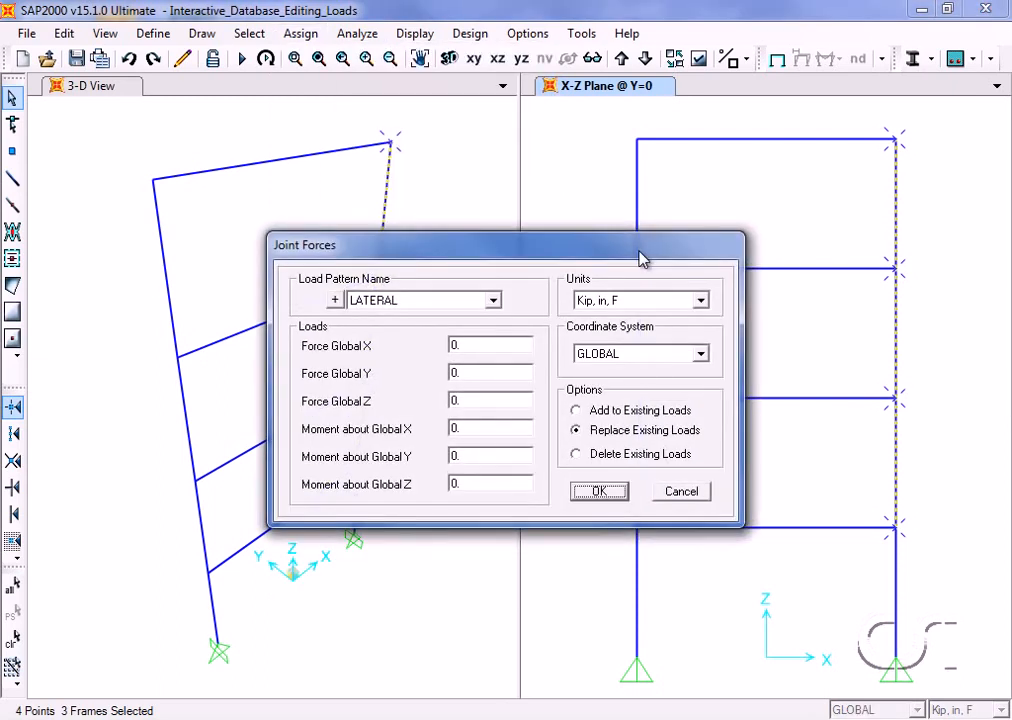
pyautogui.doubleClick(483, 346)
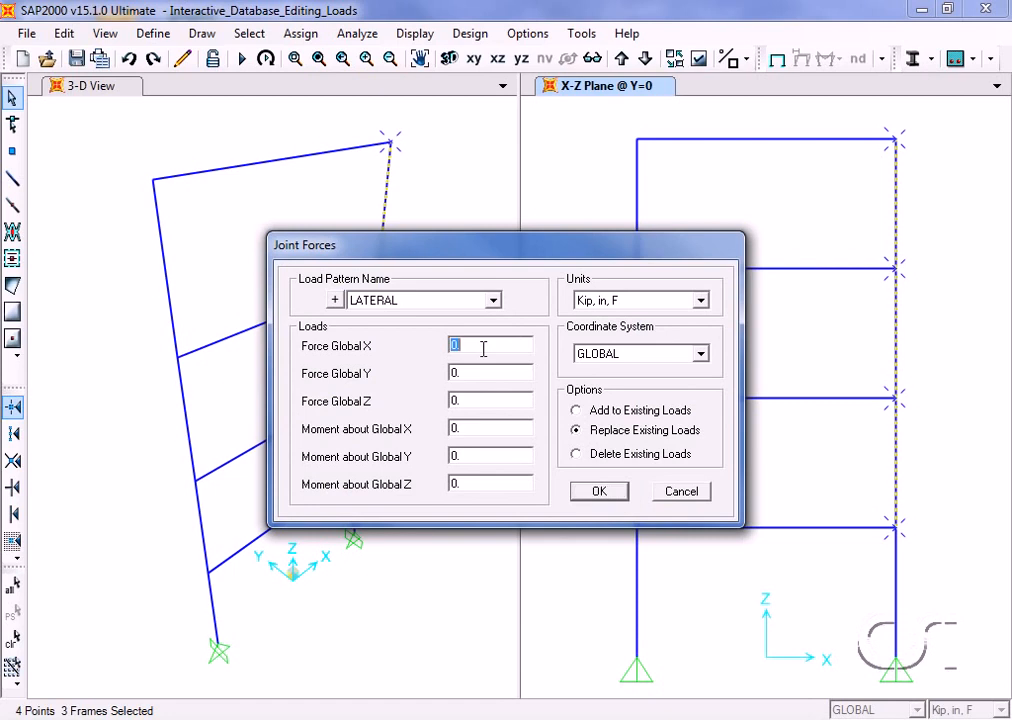
pyautogui.write('-10')
pyautogui.click(595, 496)
pyautogui.click(595, 496)
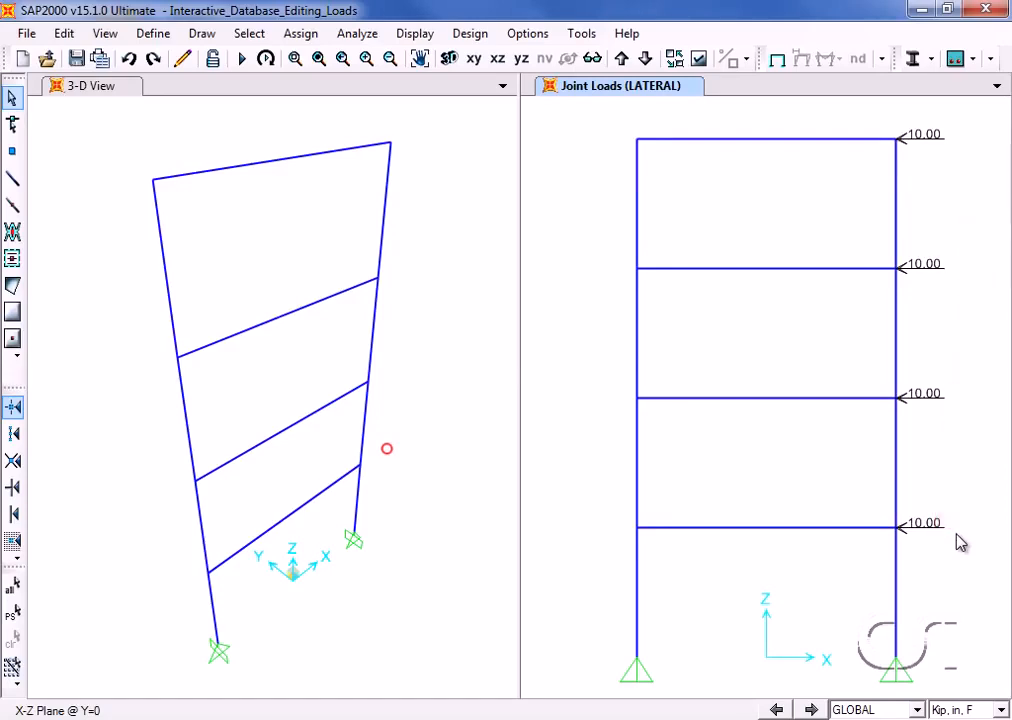
# Open the Joint Assignments tables for interactive editing and move the table window clear of the displayed joint loads.
pyautogui.click(65, 35)
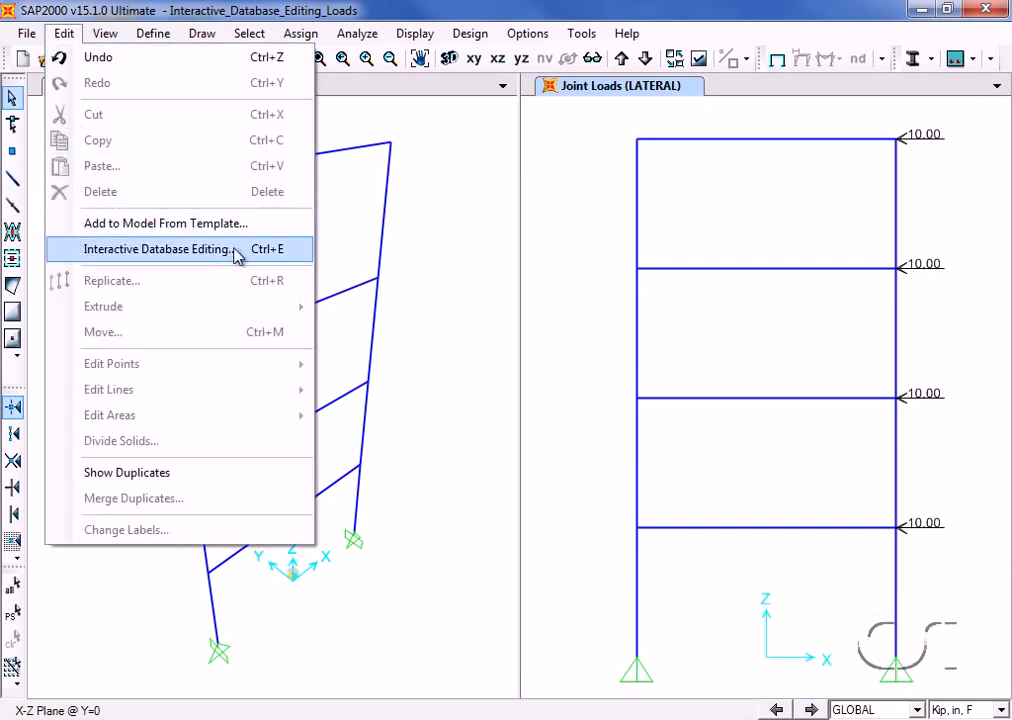
pyautogui.click(160, 249)
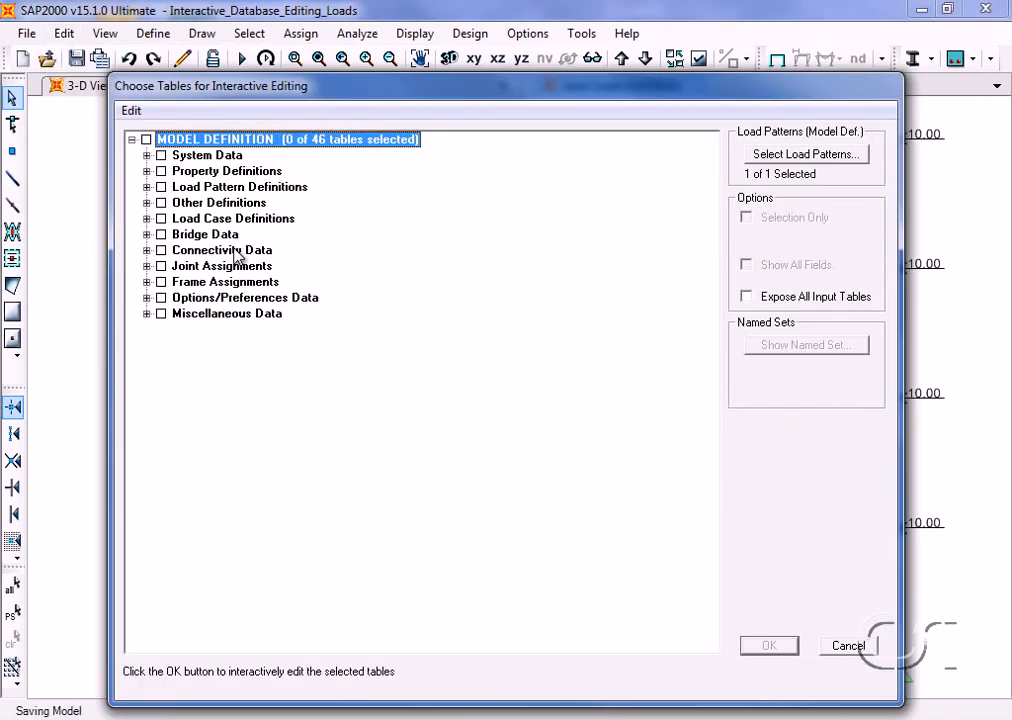
pyautogui.click(162, 267)
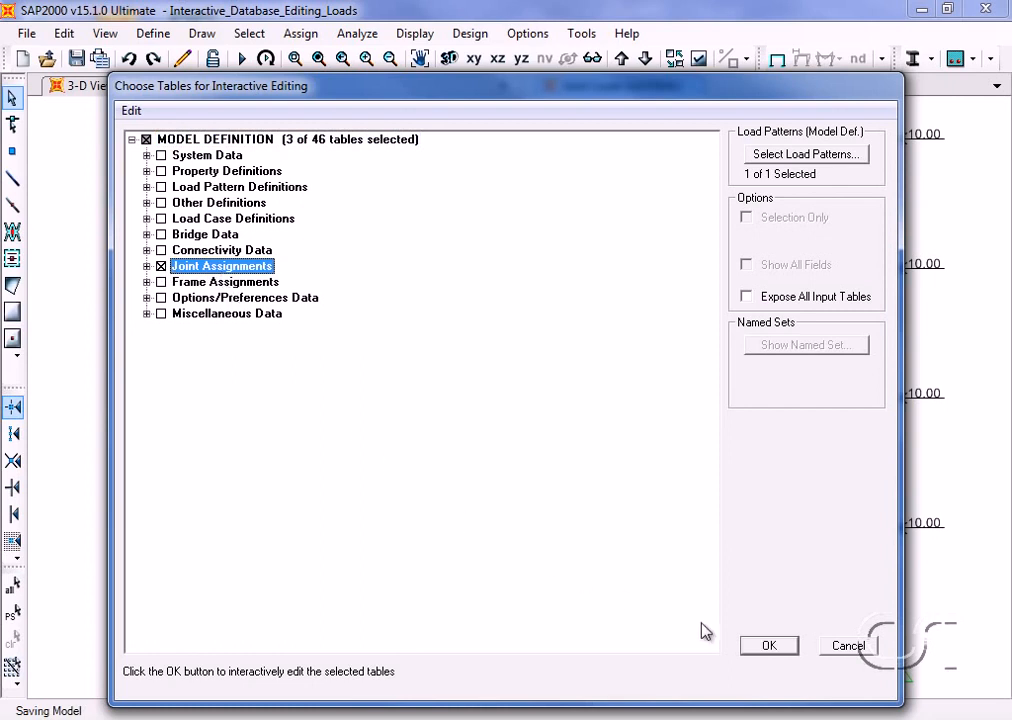
pyautogui.click(769, 646)
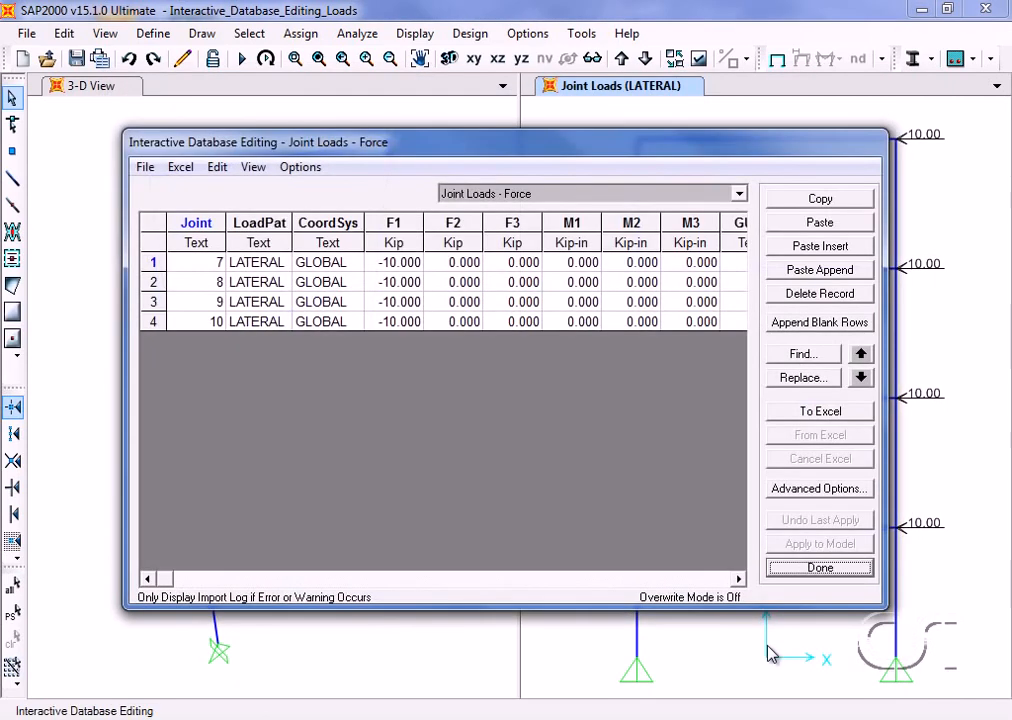
pyautogui.moveTo(759, 146); pyautogui.dragTo(713, 143)
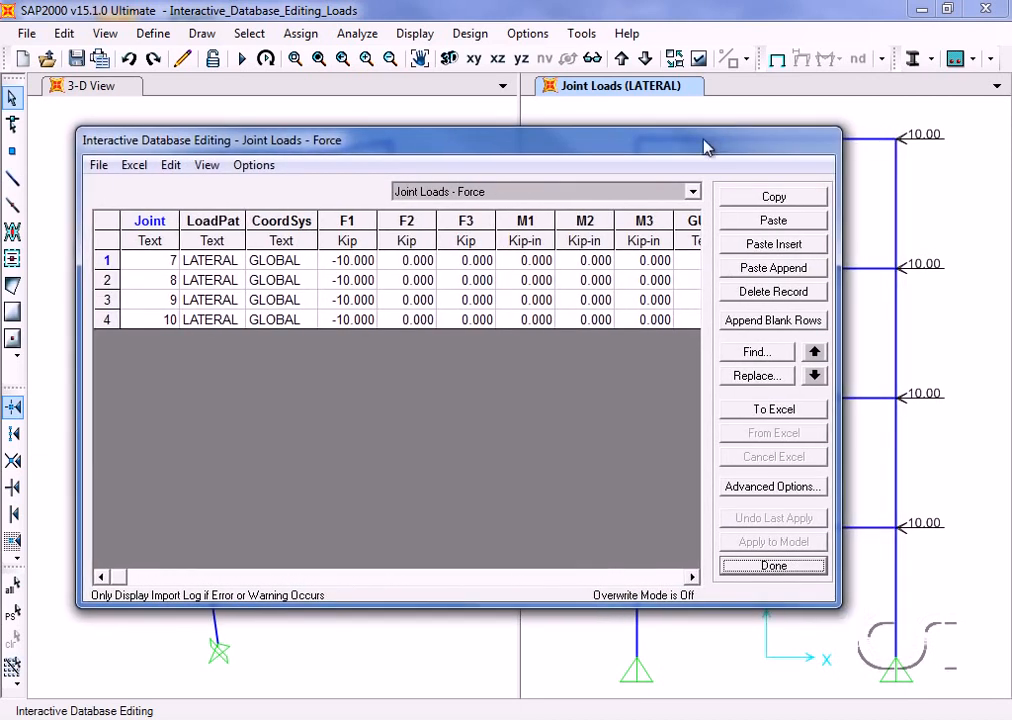
# Scale the F1 forces with in-cell formulas, using factors of 4/5 for joint 9, 3/5 for joint 8 and 2/5 for joint 7.
pyautogui.doubleClick(356, 300)
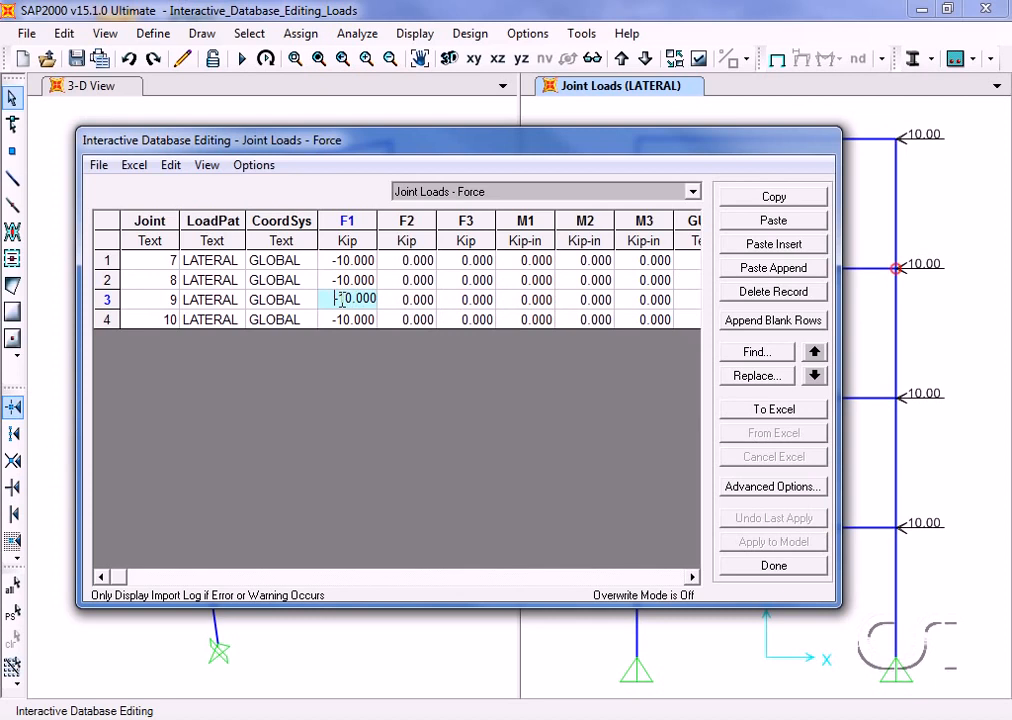
pyautogui.write('4/5*')
pyautogui.press('Return')
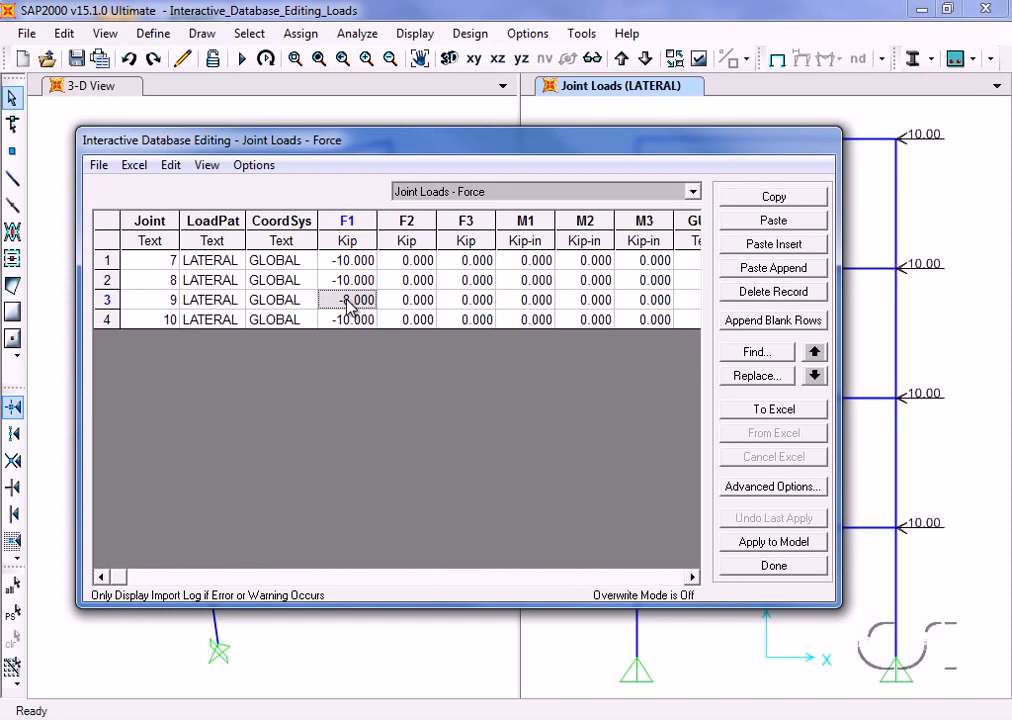
pyautogui.click(340, 281)
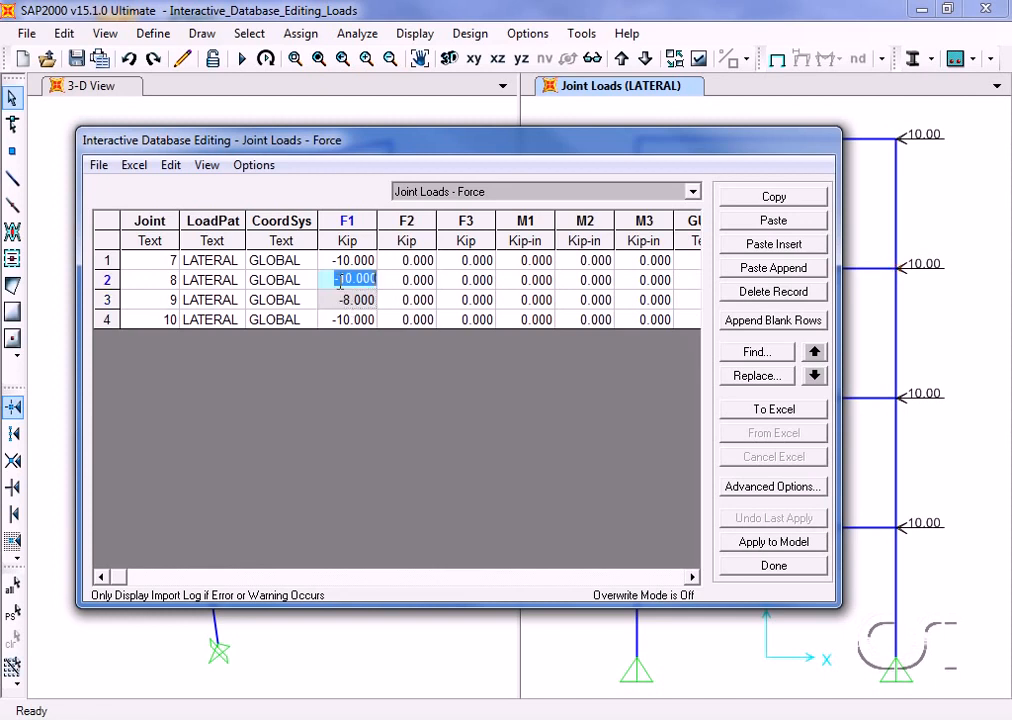
pyautogui.click(339, 281)
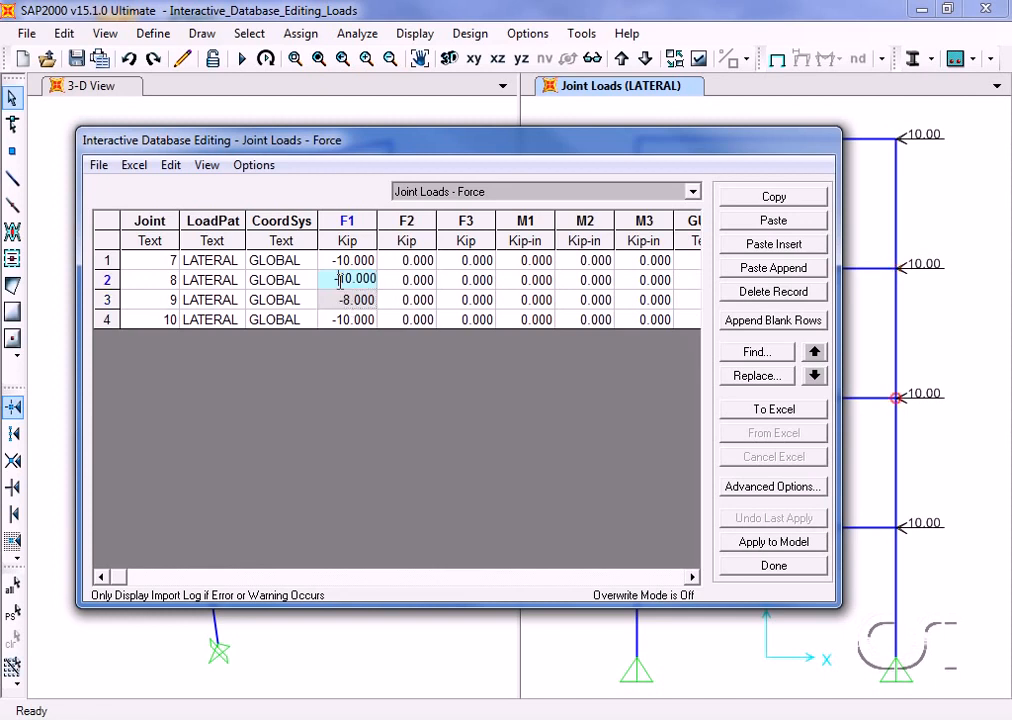
pyautogui.write('3/5*')
pyautogui.press('Return')
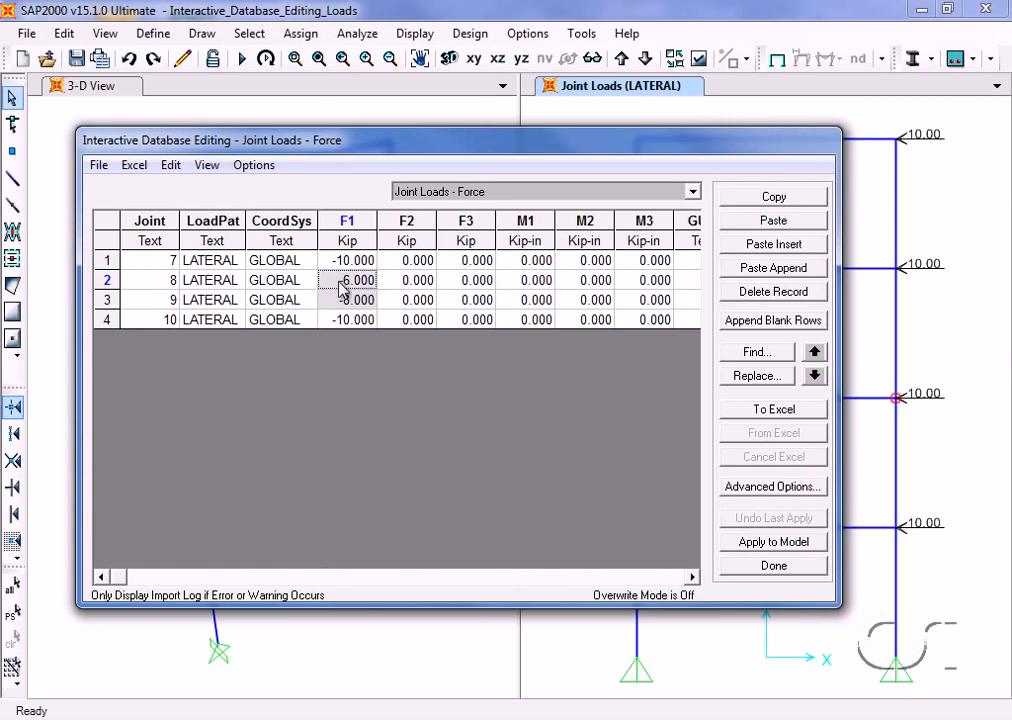
pyautogui.click(339, 260)
pyautogui.doubleClick(340, 260)
pyautogui.write('2/5*')
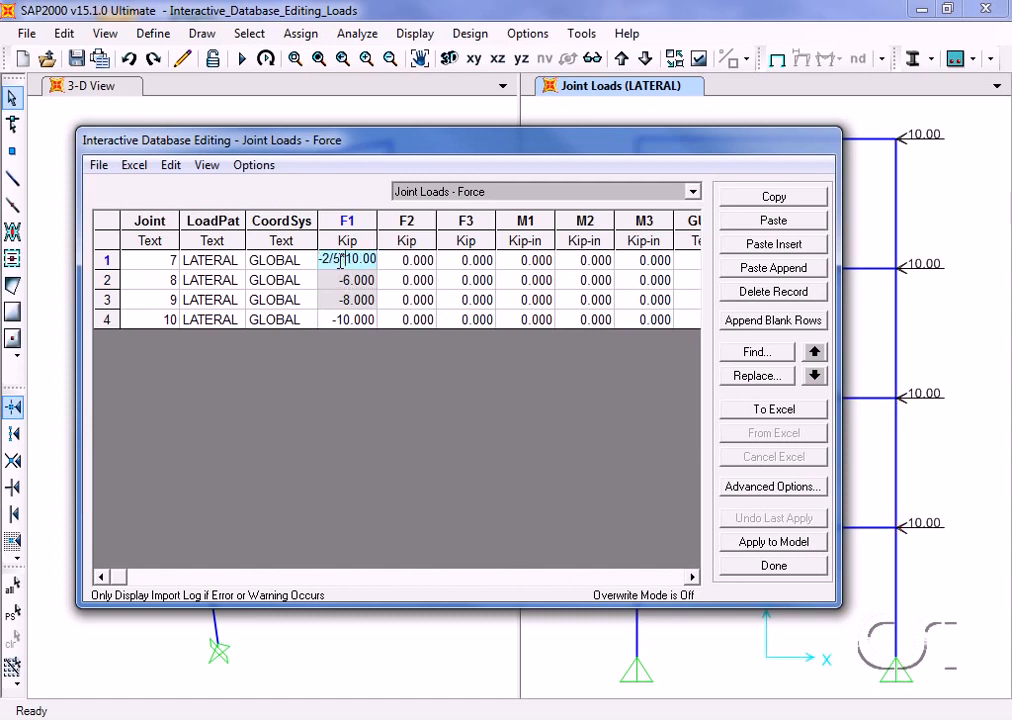
pyautogui.press('Return')
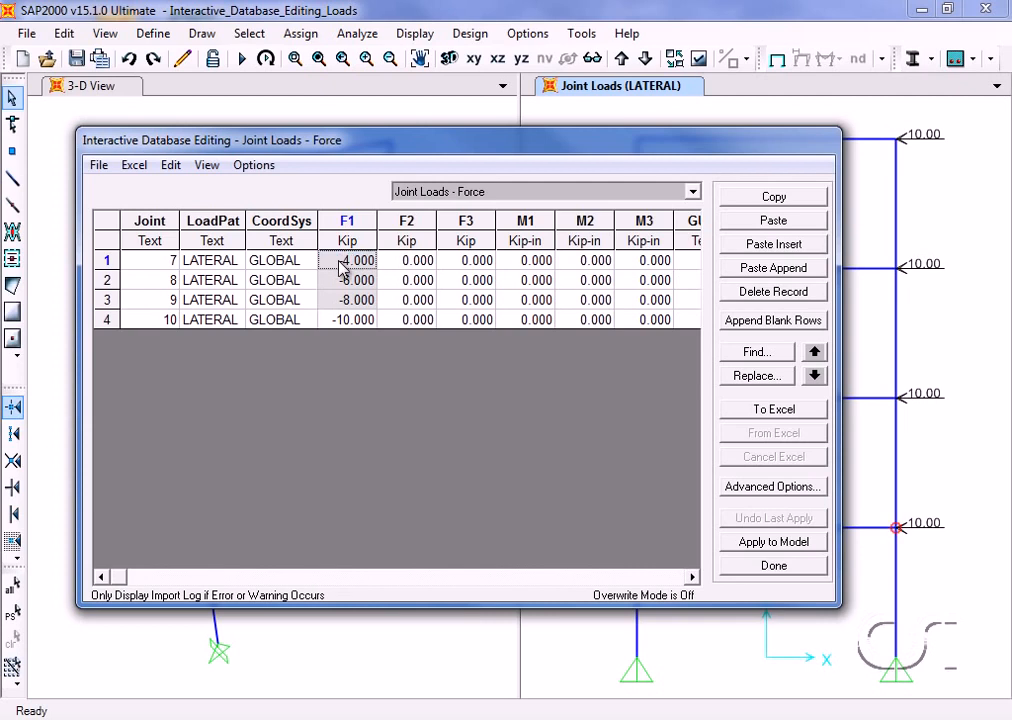
# Apply the scaled joint loads to the model and close the interactive database editor.
pyautogui.click(770, 544)
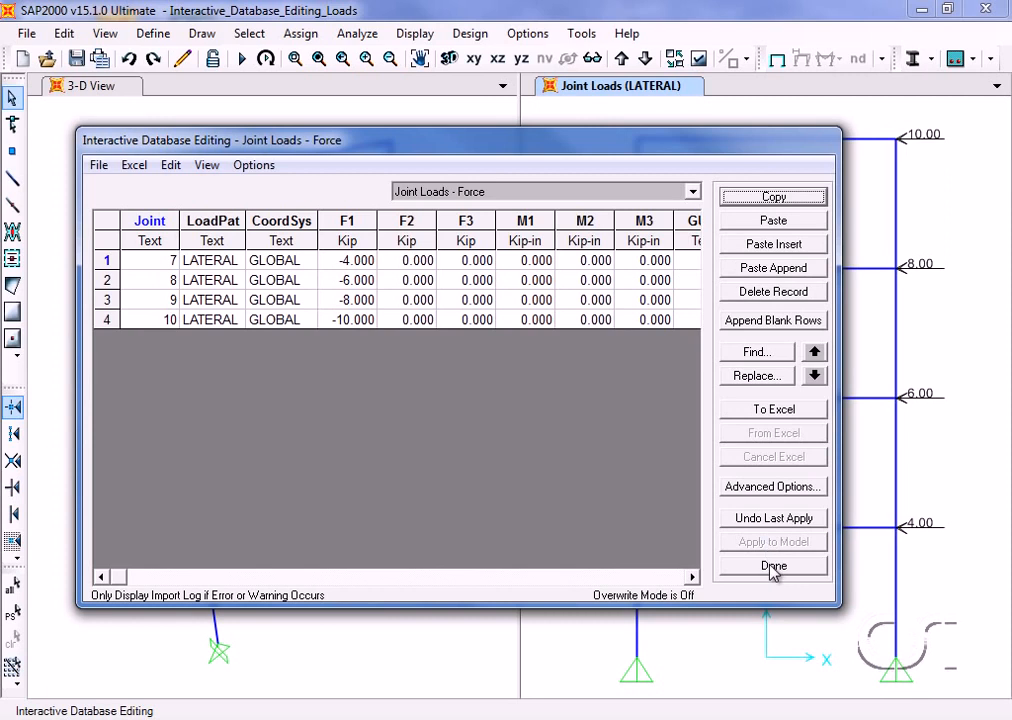
pyautogui.click(774, 566)
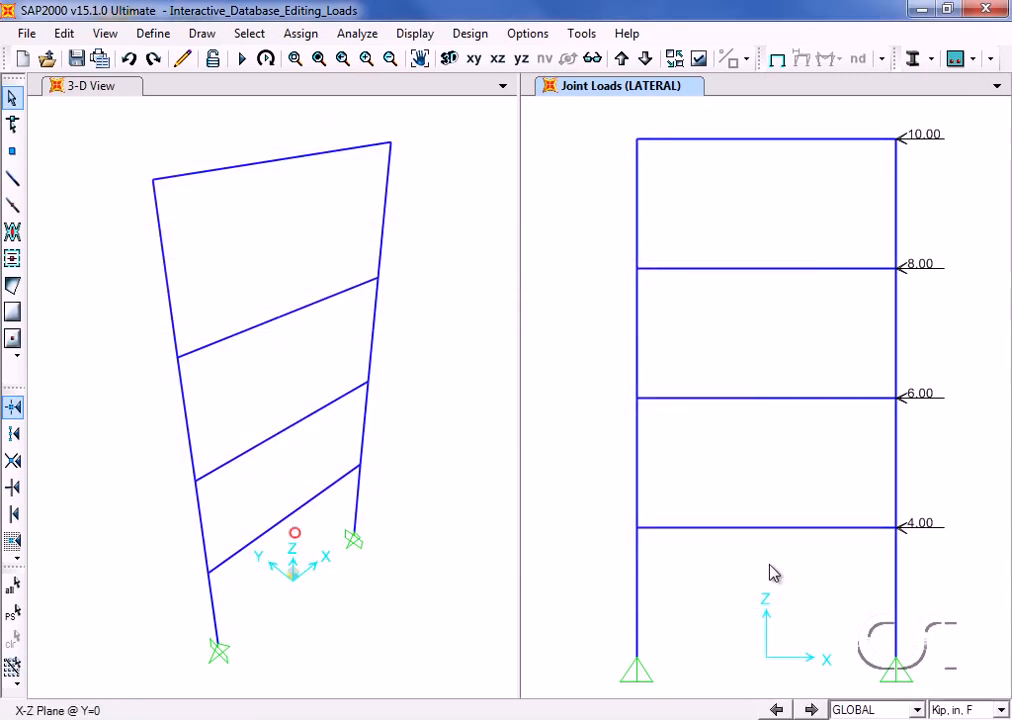